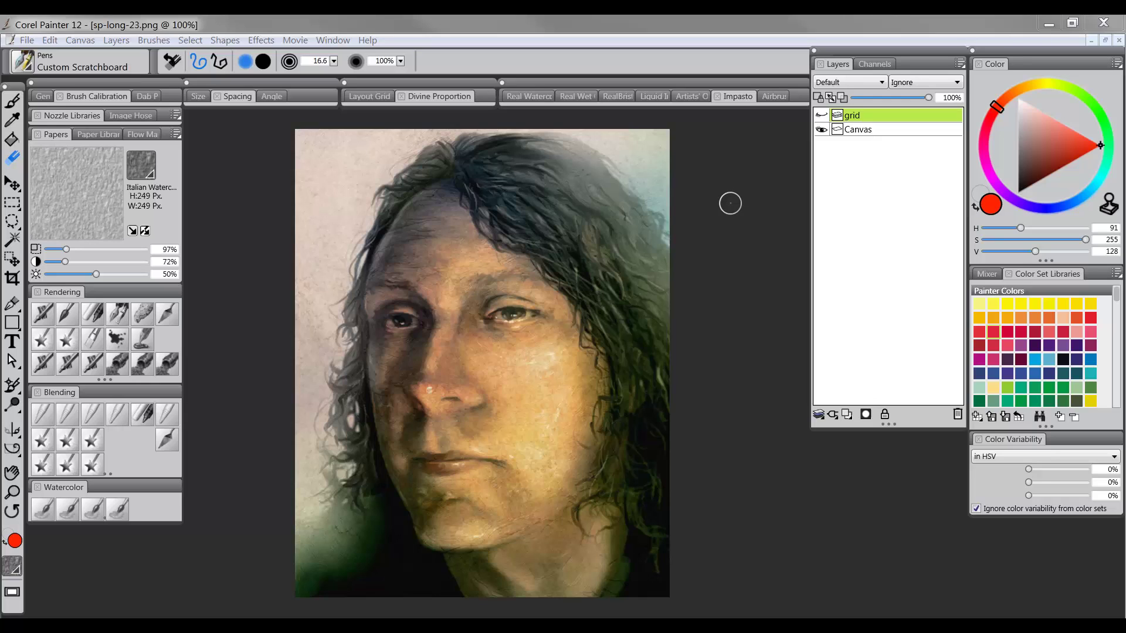
Show the red grid and hand-write the column numbers 1–4 along its top with a brush
{"action": "left_click", "coordinate": [821, 117]}
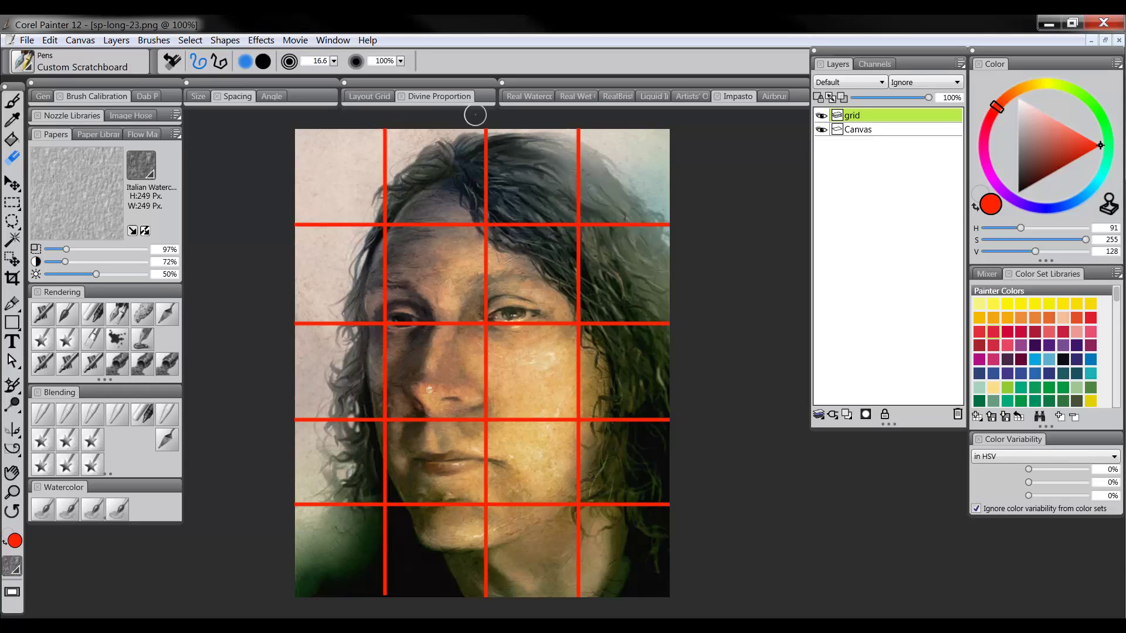
{"action": "key", "text": "b"}
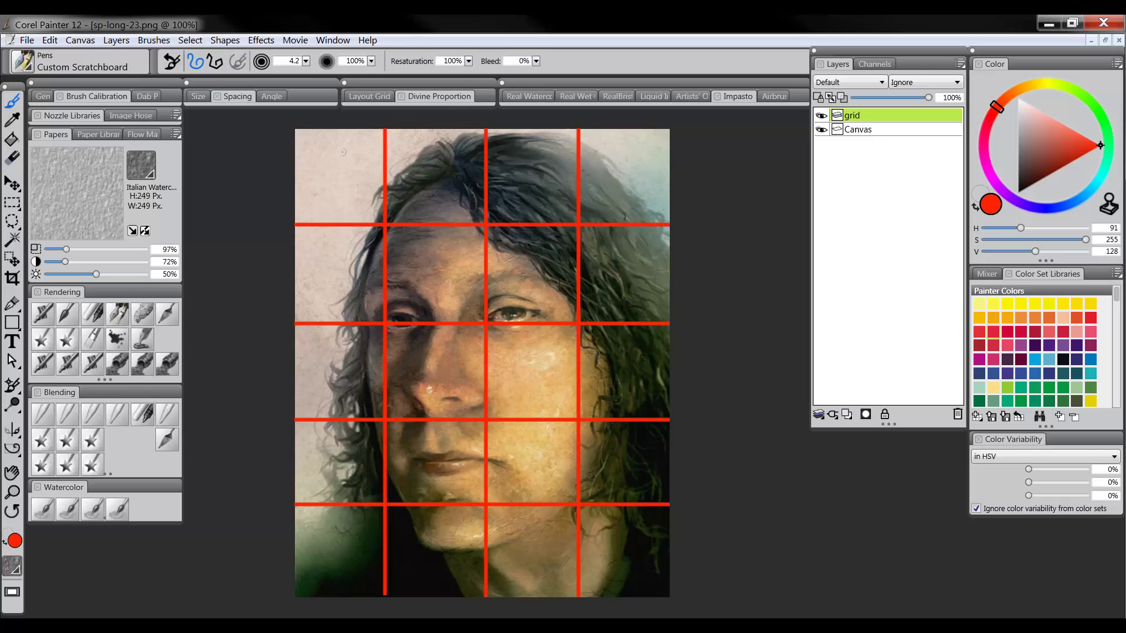
{"action": "left_click_drag", "start_coordinate": [339, 154], "coordinate": [340, 192]}
{"action": "left_click_drag", "start_coordinate": [427, 160], "coordinate": [459, 189]}
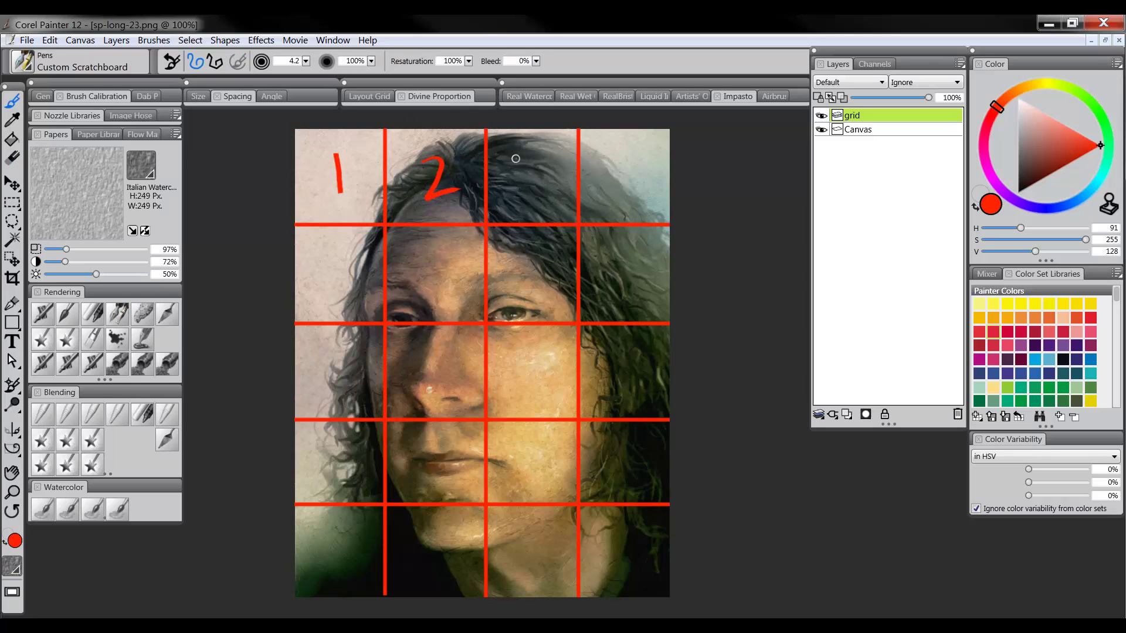
{"action": "mouse_move", "coordinate": [516, 157]}
{"action": "left_mouse_down"}
{"action": "mouse_move", "coordinate": [538, 174]}
{"action": "mouse_move", "coordinate": [523, 195]}
{"action": "left_mouse_up"}
{"action": "mouse_move", "coordinate": [611, 170]}
{"action": "left_mouse_down"}
{"action": "mouse_move", "coordinate": [630, 149]}
{"action": "mouse_move", "coordinate": [628, 177]}
{"action": "left_mouse_up"}
{"action": "left_click_drag", "start_coordinate": [626, 148], "coordinate": [627, 193]}
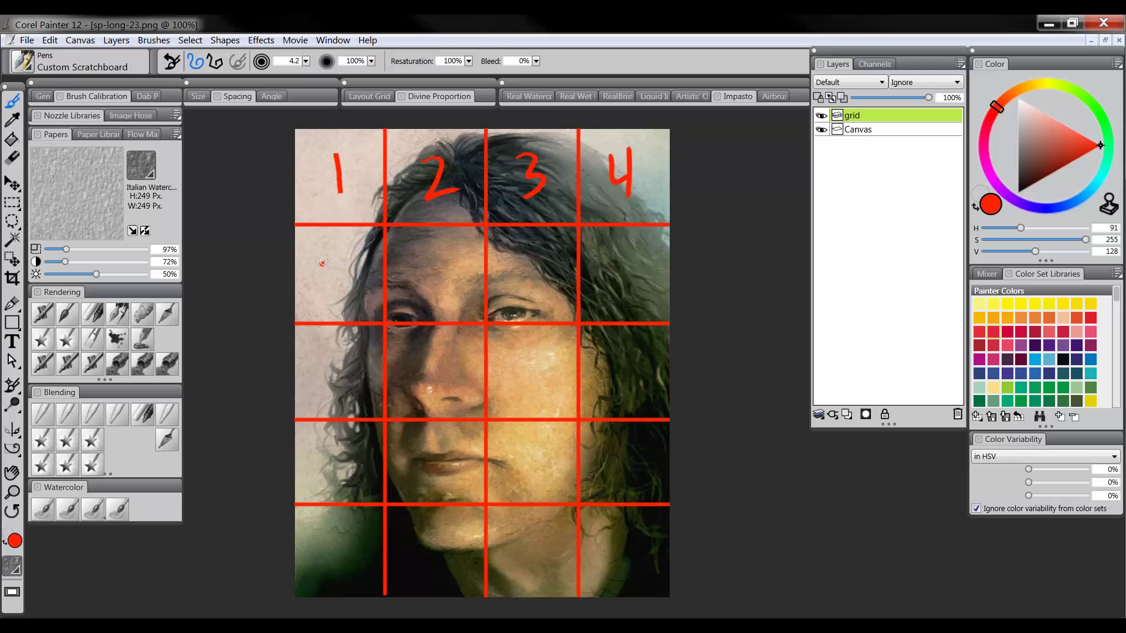
Hand-write row numbers down the left column and draw a vertical double arrow in column 4
{"action": "left_click_drag", "start_coordinate": [321, 264], "coordinate": [352, 290]}
{"action": "mouse_move", "coordinate": [329, 355]}
{"action": "left_mouse_down"}
{"action": "mouse_move", "coordinate": [346, 376]}
{"action": "mouse_move", "coordinate": [333, 391]}
{"action": "left_mouse_up"}
{"action": "left_click_drag", "start_coordinate": [330, 443], "coordinate": [347, 489]}
{"action": "mouse_move", "coordinate": [334, 533]}
{"action": "left_mouse_down"}
{"action": "mouse_move", "coordinate": [322, 558]}
{"action": "mouse_move", "coordinate": [358, 531]}
{"action": "left_mouse_up"}
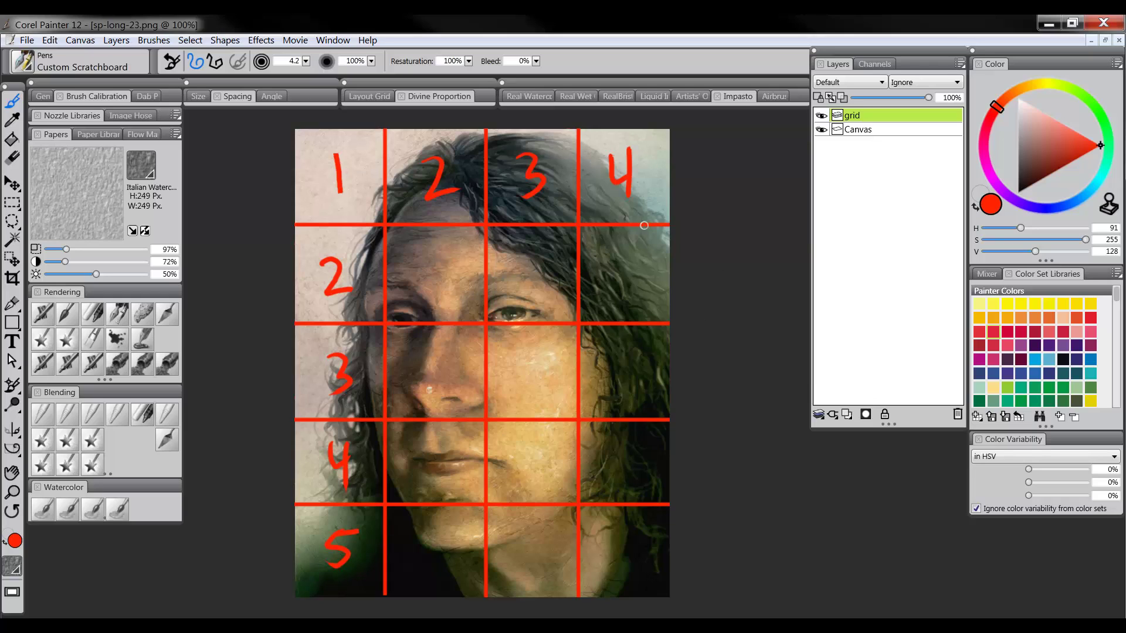
{"action": "mouse_move", "coordinate": [611, 243]}
{"action": "left_mouse_down"}
{"action": "mouse_move", "coordinate": [615, 304]}
{"action": "mouse_move", "coordinate": [611, 244]}
{"action": "mouse_move", "coordinate": [625, 256]}
{"action": "mouse_move", "coordinate": [620, 301]}
{"action": "left_mouse_up"}
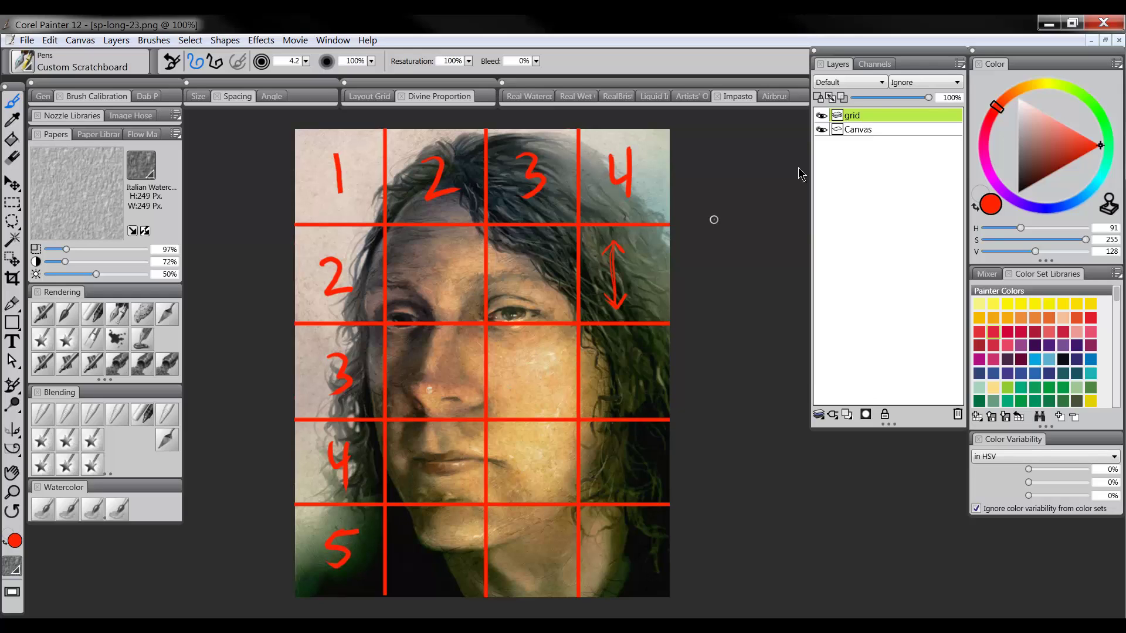
Cut the portrait from the Canvas, paste it as Layer 1, and place it below the grid layer
{"action": "left_click", "coordinate": [864, 131]}
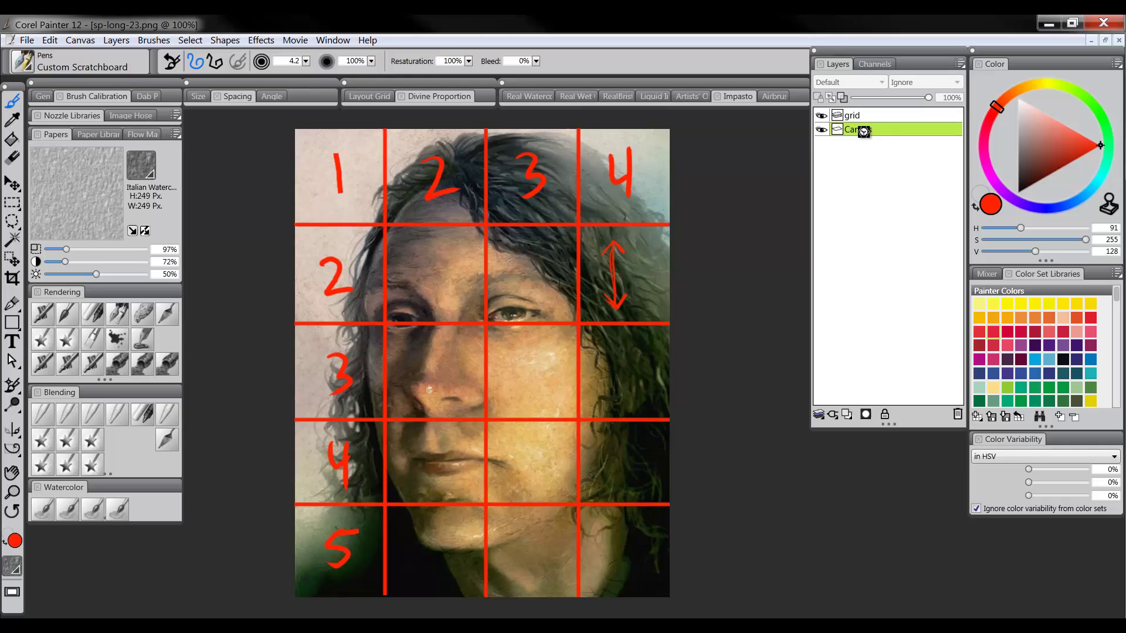
{"action": "key", "text": "ctrl+a"}
{"action": "key", "text": "ctrl+x"}
{"action": "key", "text": "ctrl+v"}
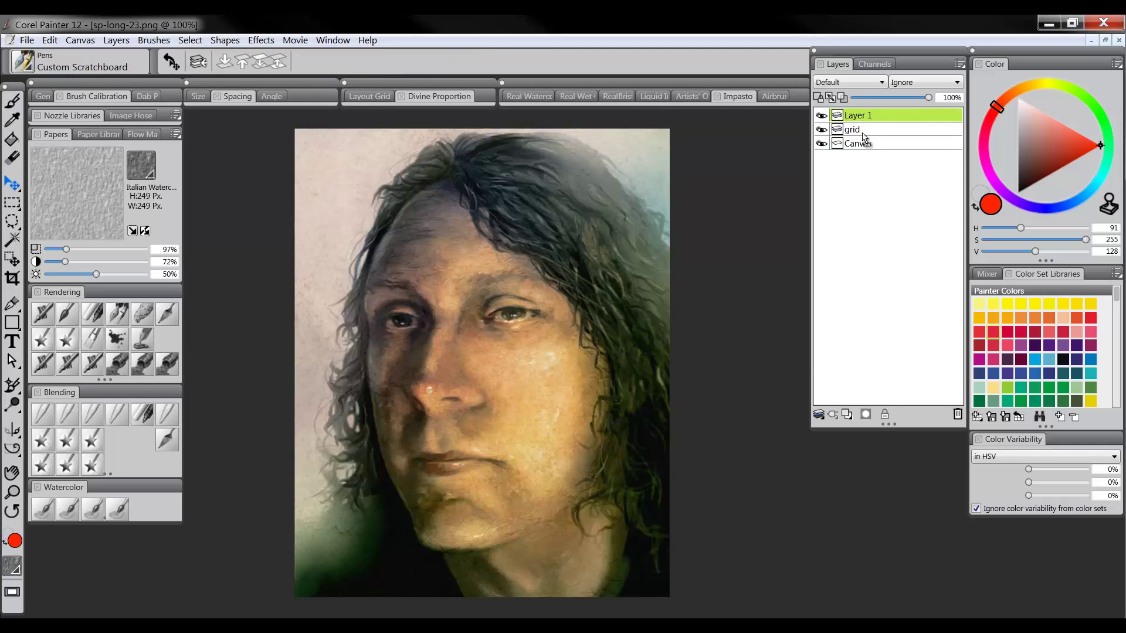
{"action": "left_click_drag", "start_coordinate": [863, 137], "coordinate": [863, 142]}
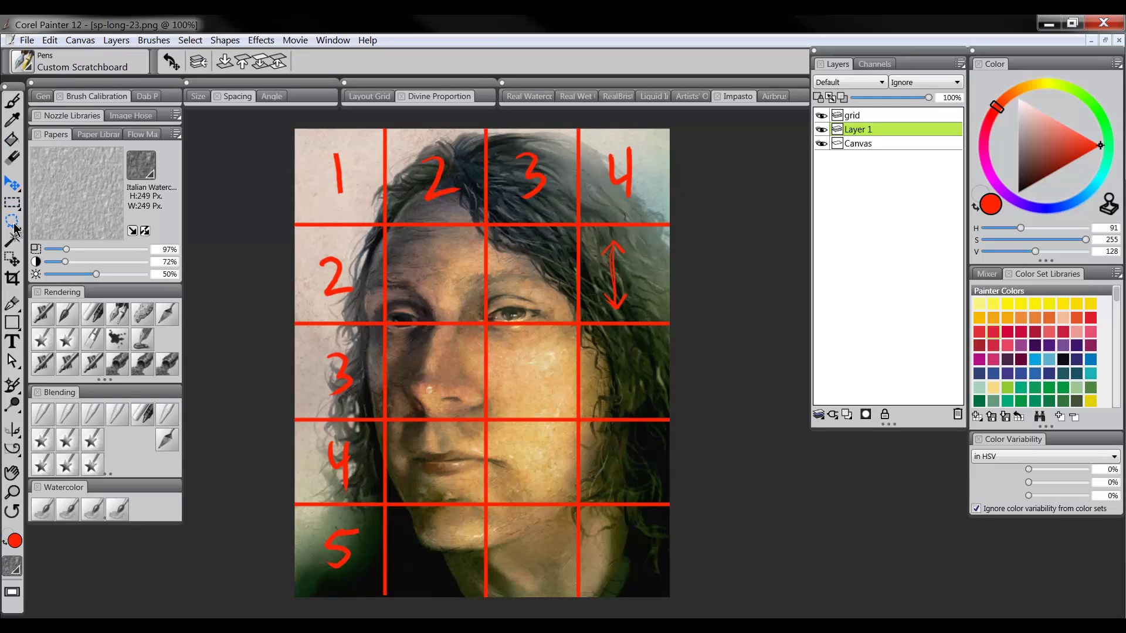
Squash the portrait vertically to end above row 5, commit it, and hide Layer 1
{"action": "left_click_drag", "start_coordinate": [13, 191], "coordinate": [56, 193]}
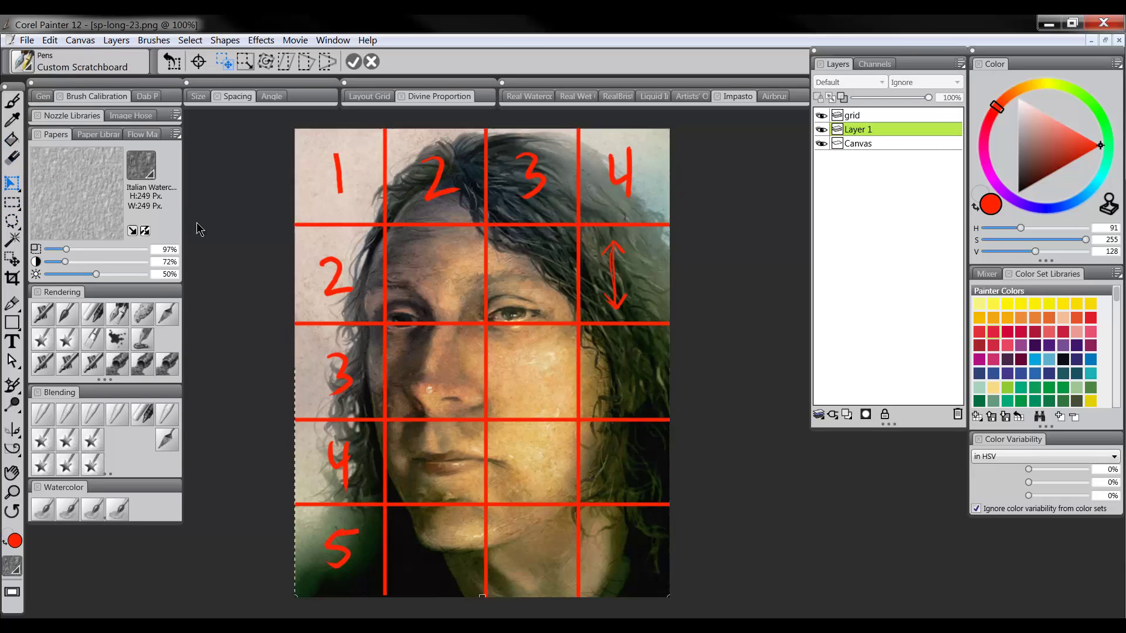
{"action": "left_click_drag", "start_coordinate": [484, 596], "coordinate": [489, 505]}
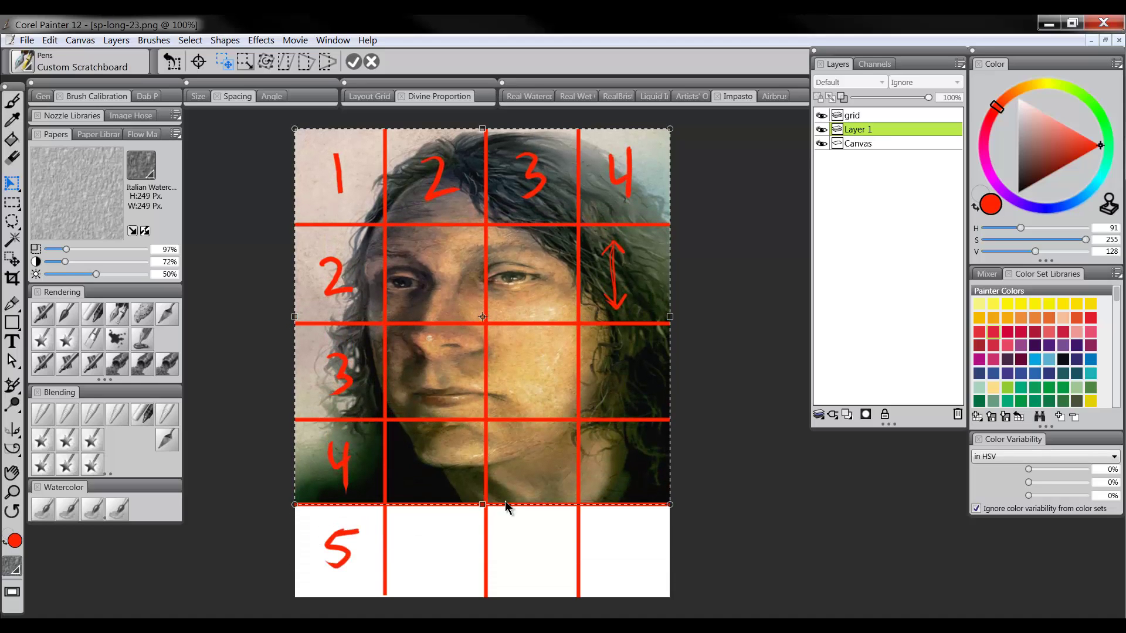
{"action": "left_click", "coordinate": [353, 61]}
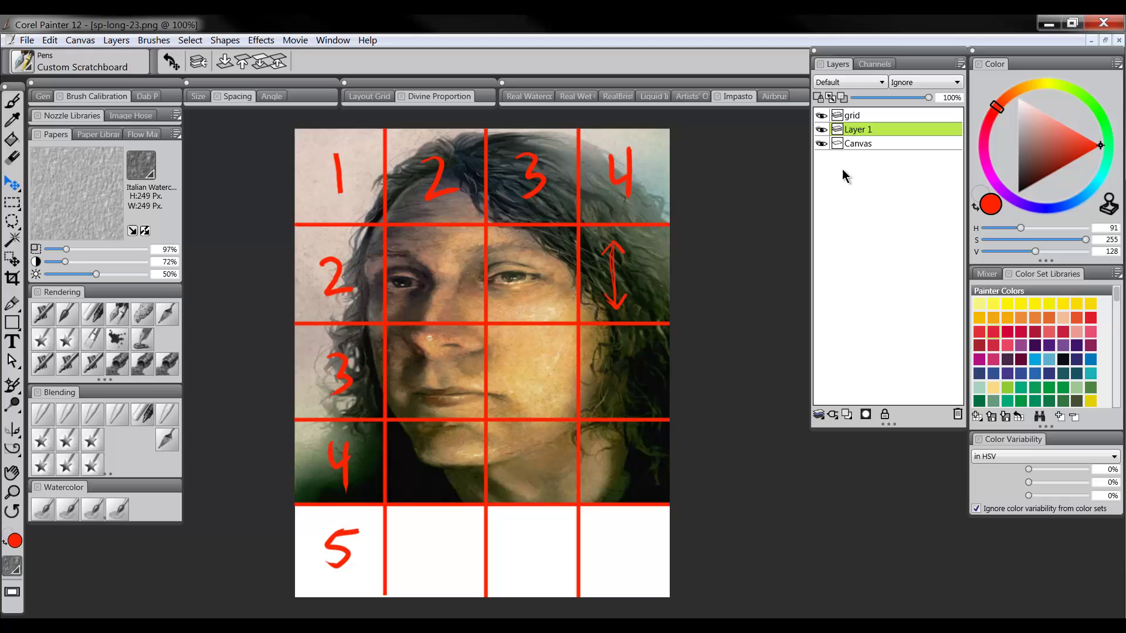
{"action": "left_click", "coordinate": [821, 130]}
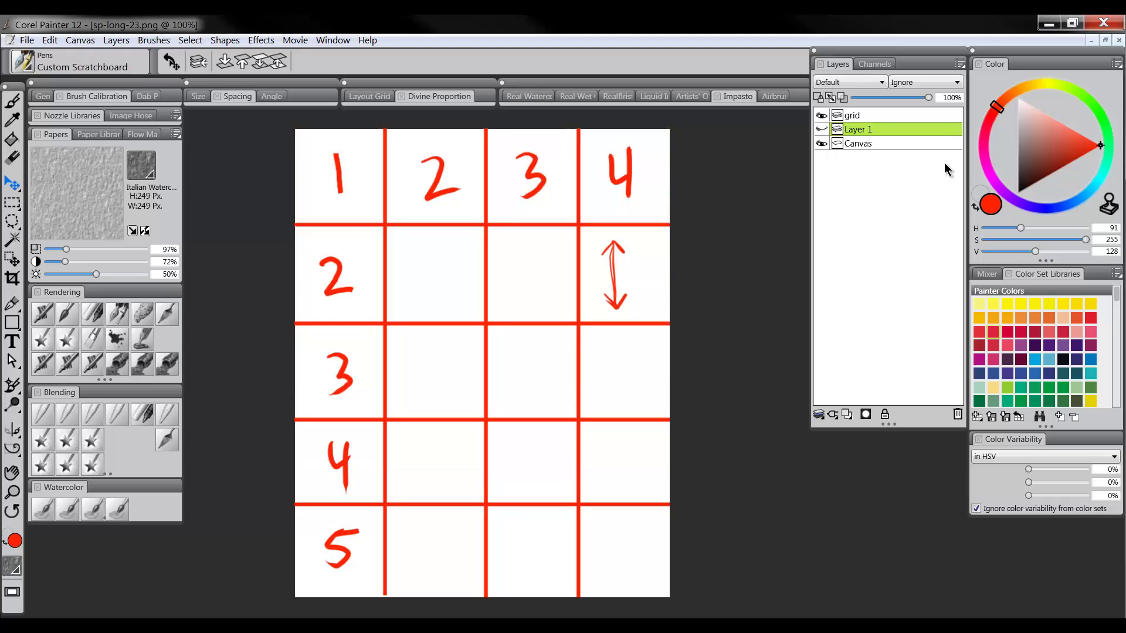
On new Layer 2, make a large circular selection over the grid centre, fill it solid blue, and deselect
{"action": "left_click", "coordinate": [844, 414]}
{"action": "mouse_move", "coordinate": [12, 202]}
{"action": "left_mouse_down"}
{"action": "mouse_move", "coordinate": [45, 205]}
{"action": "mouse_move", "coordinate": [32, 205]}
{"action": "left_mouse_up"}
{"action": "left_click", "coordinate": [865, 133]}
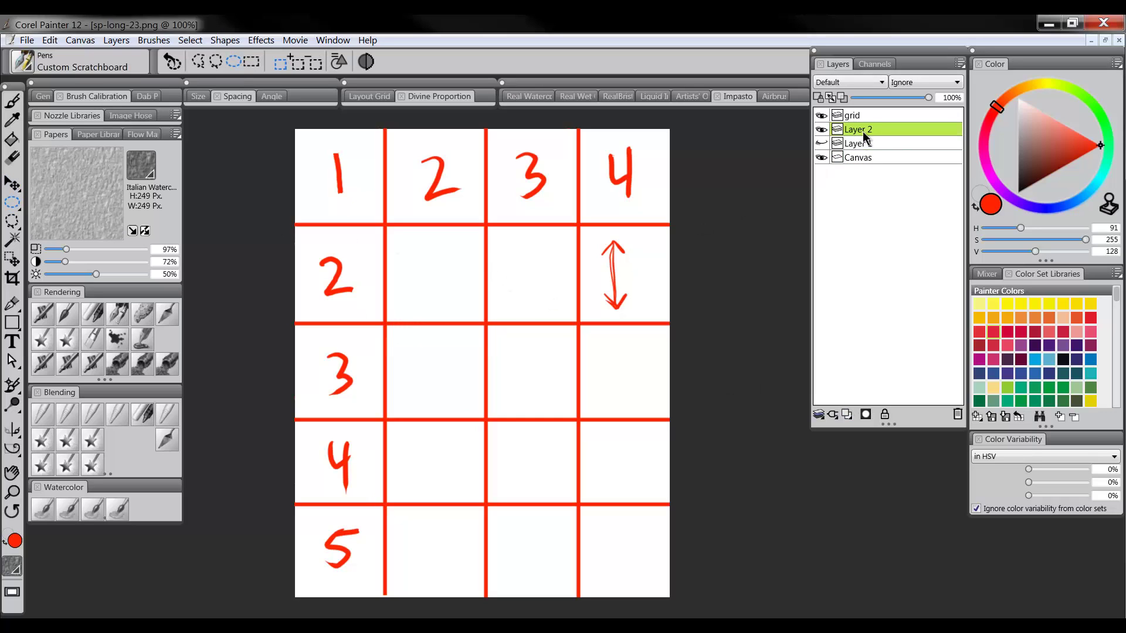
{"action": "left_click", "coordinate": [1052, 208]}
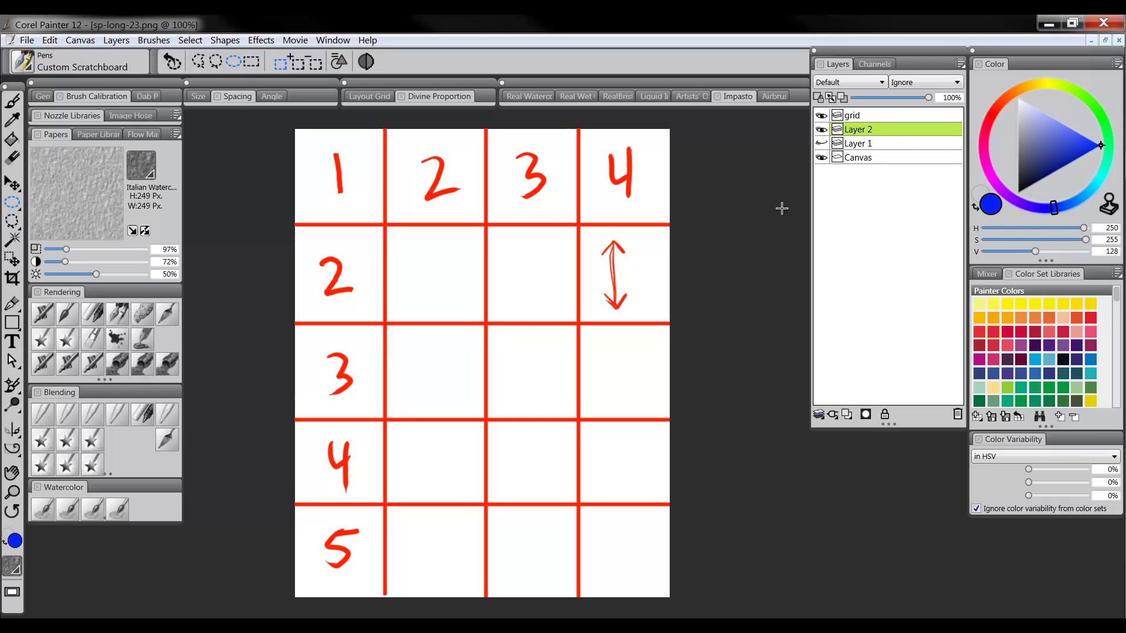
{"action": "left_click_drag", "start_coordinate": [493, 339], "coordinate": [636, 501]}
{"action": "right_click", "coordinate": [636, 501]}
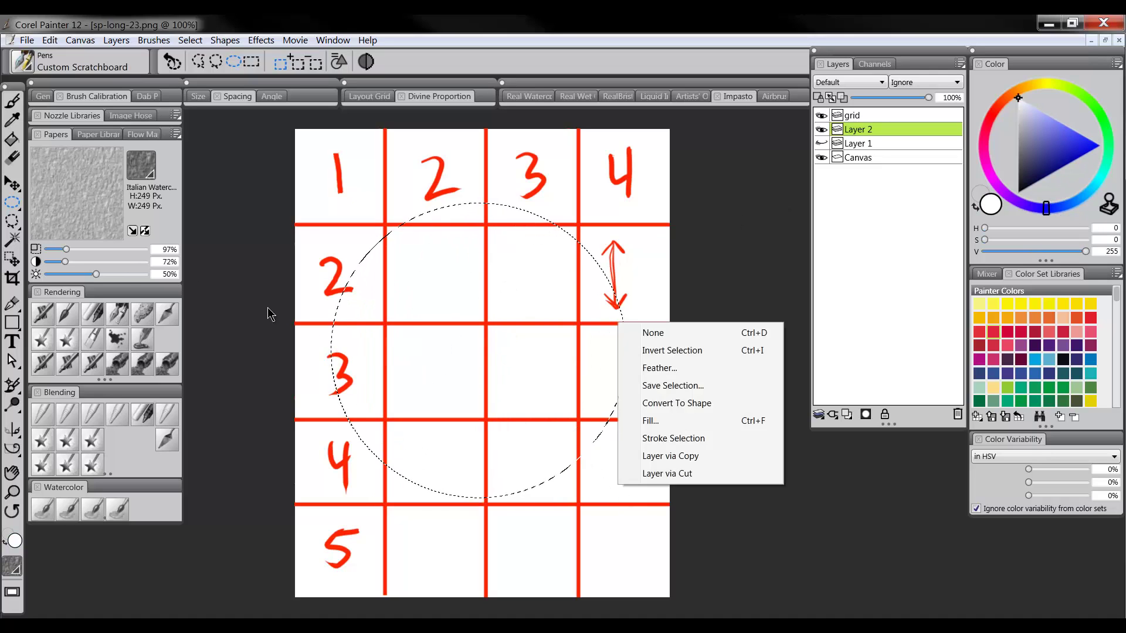
{"action": "left_click", "coordinate": [11, 139]}
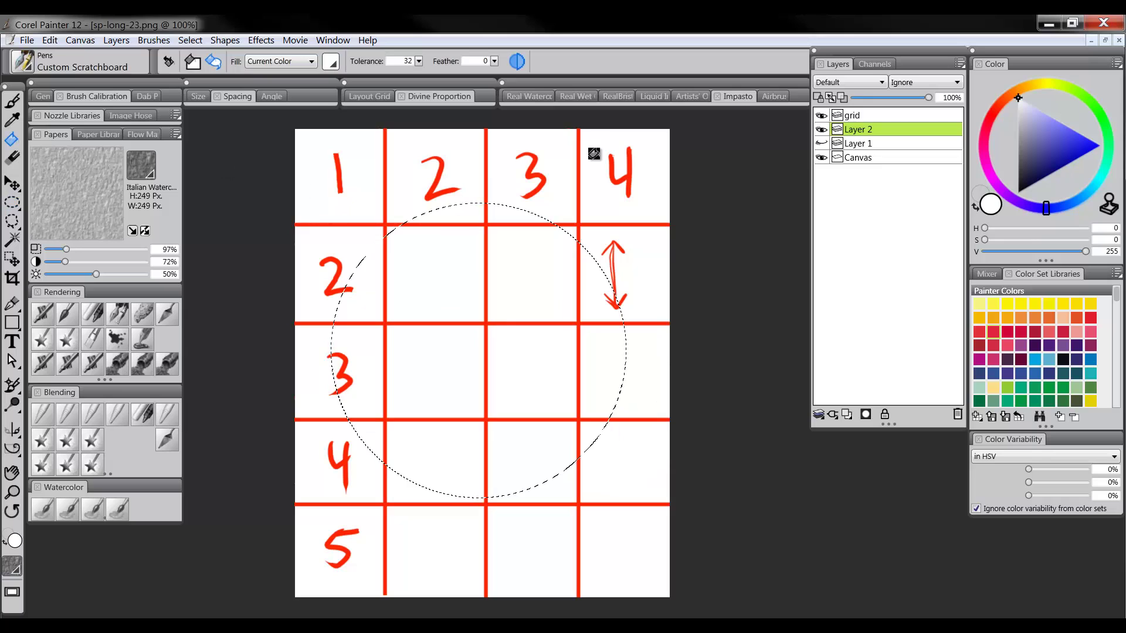
{"action": "left_click", "coordinate": [1100, 145]}
{"action": "left_click", "coordinate": [528, 287]}
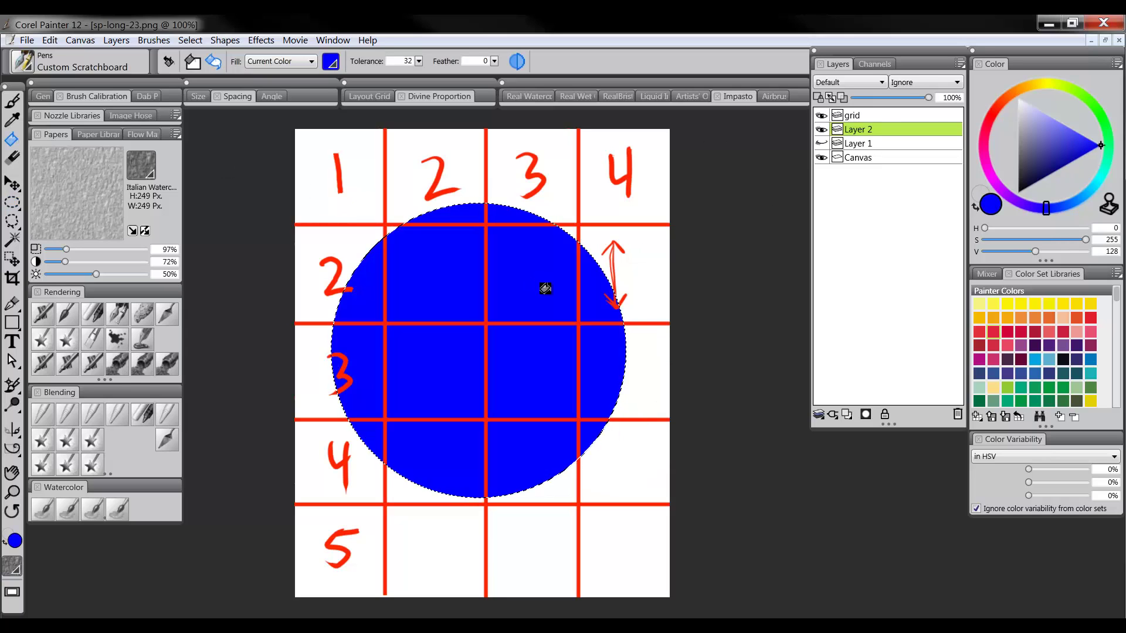
{"action": "key", "text": "ctrl+d"}
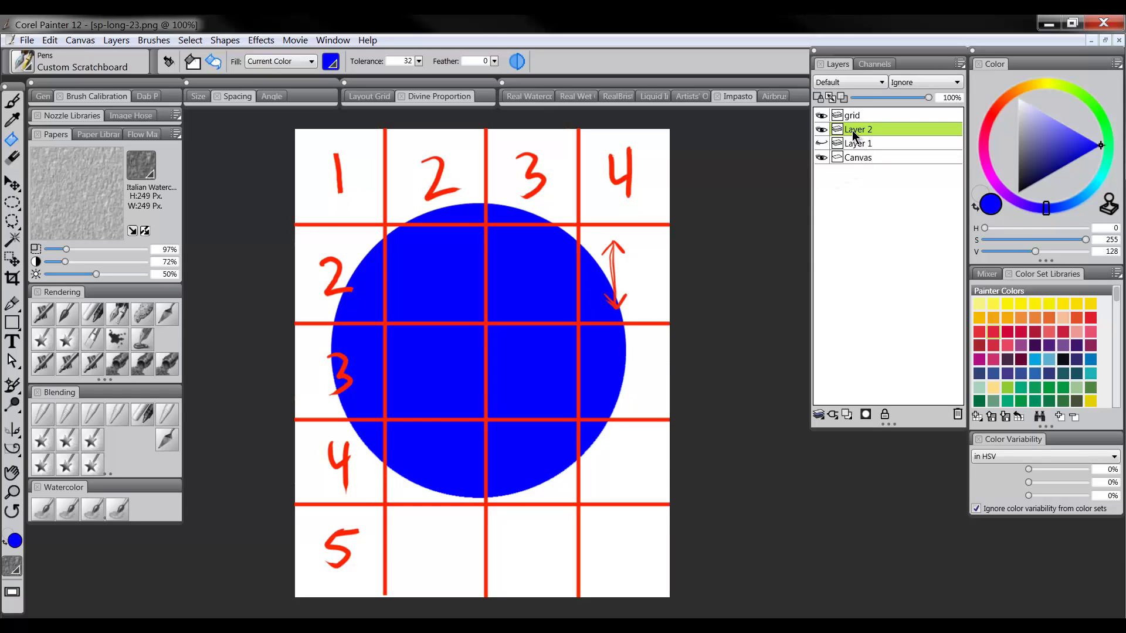
Move the blue circle on Layer 2 downward
{"action": "left_click", "coordinate": [10, 184]}
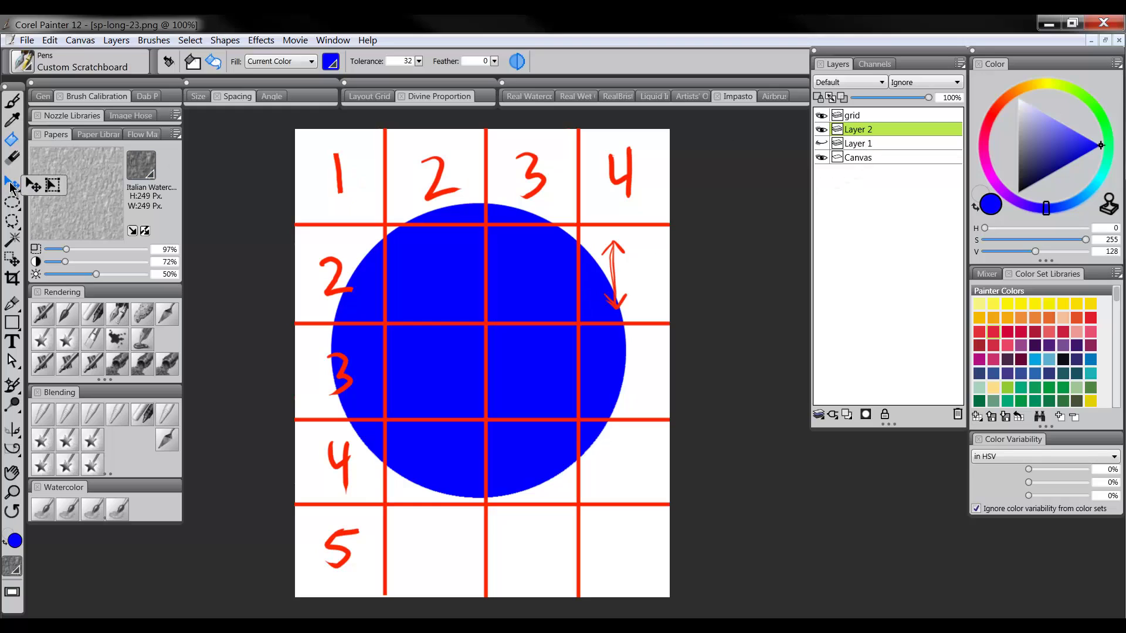
{"action": "left_click", "coordinate": [33, 185]}
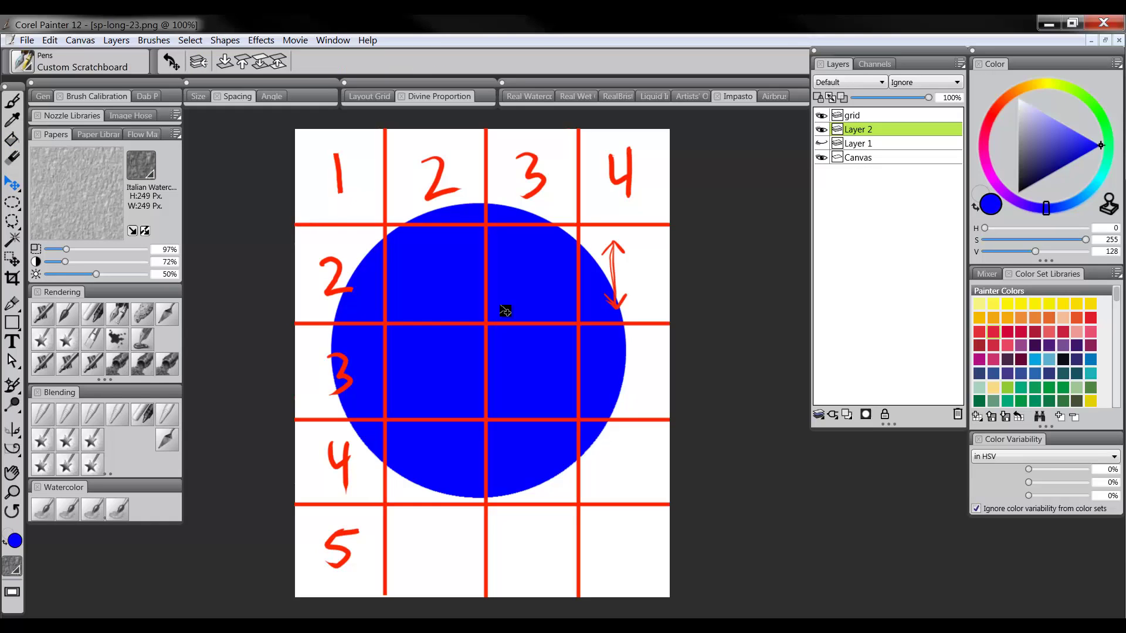
{"action": "left_click_drag", "start_coordinate": [503, 307], "coordinate": [518, 348]}
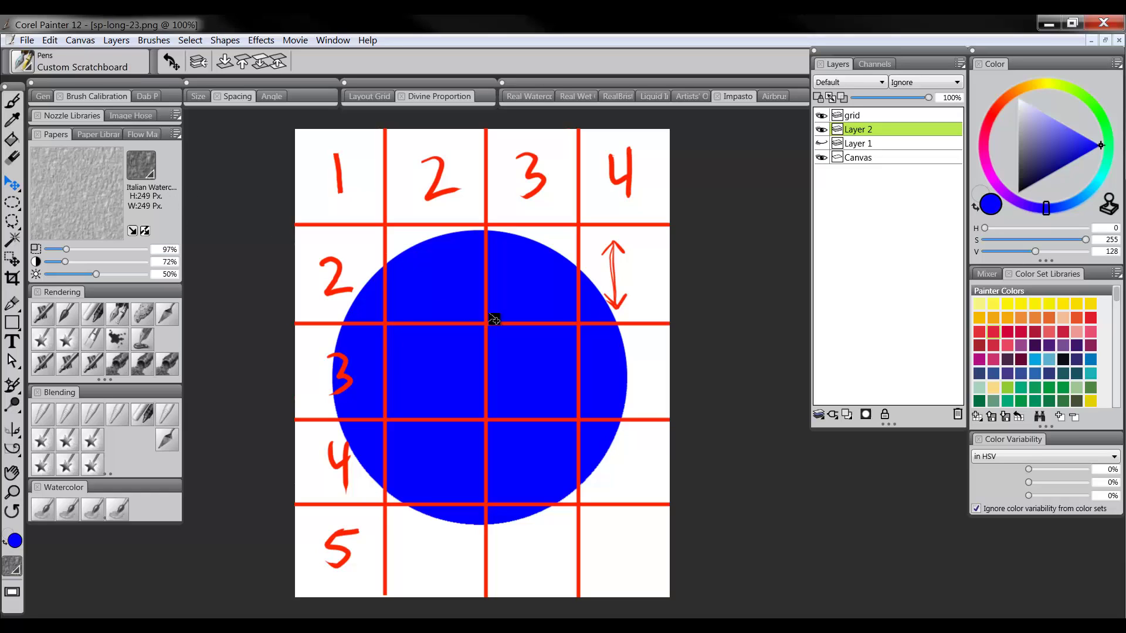
Squash the blue circle into a flatter oval, commit it, and hide Layer 2
{"action": "left_click_drag", "start_coordinate": [13, 184], "coordinate": [53, 191]}
{"action": "left_click_drag", "start_coordinate": [480, 523], "coordinate": [484, 458]}
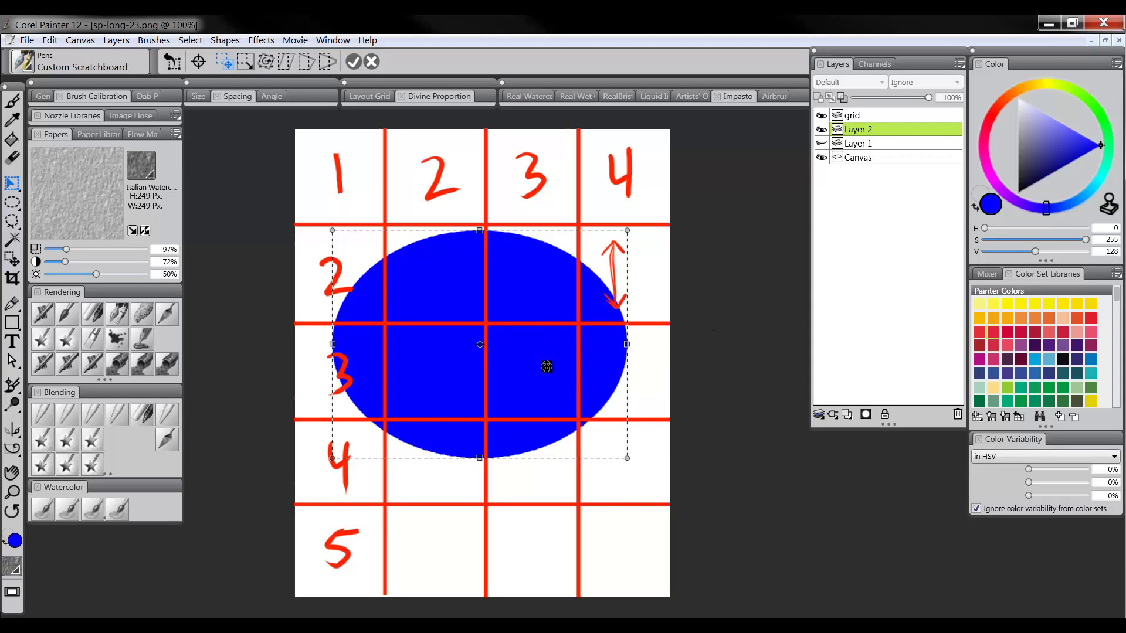
{"action": "left_click", "coordinate": [354, 62]}
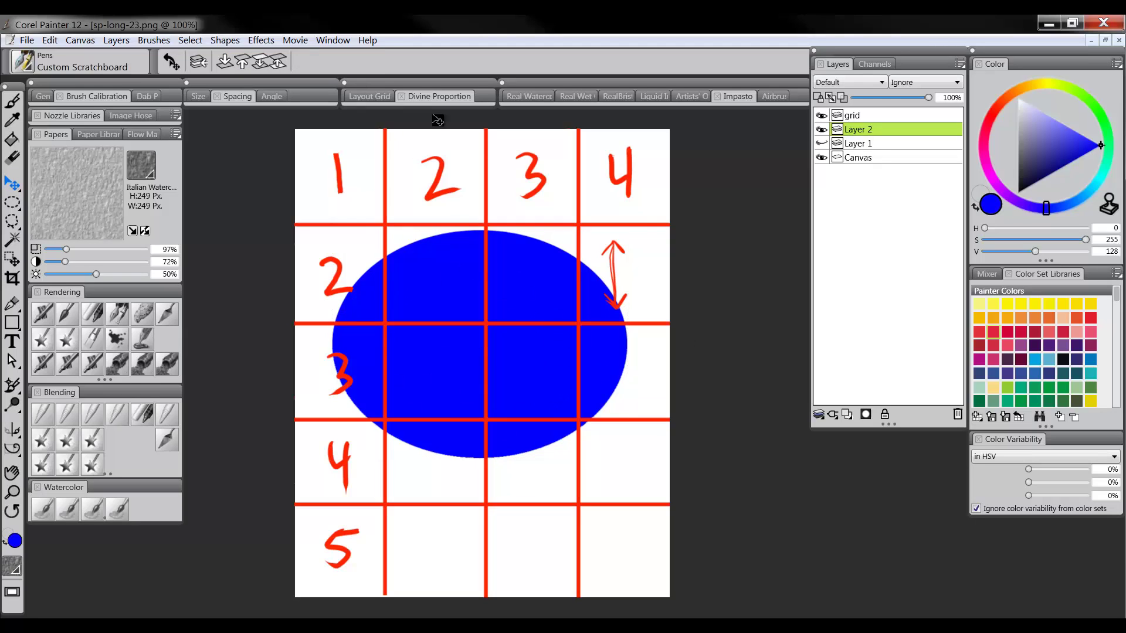
{"action": "left_click", "coordinate": [821, 129]}
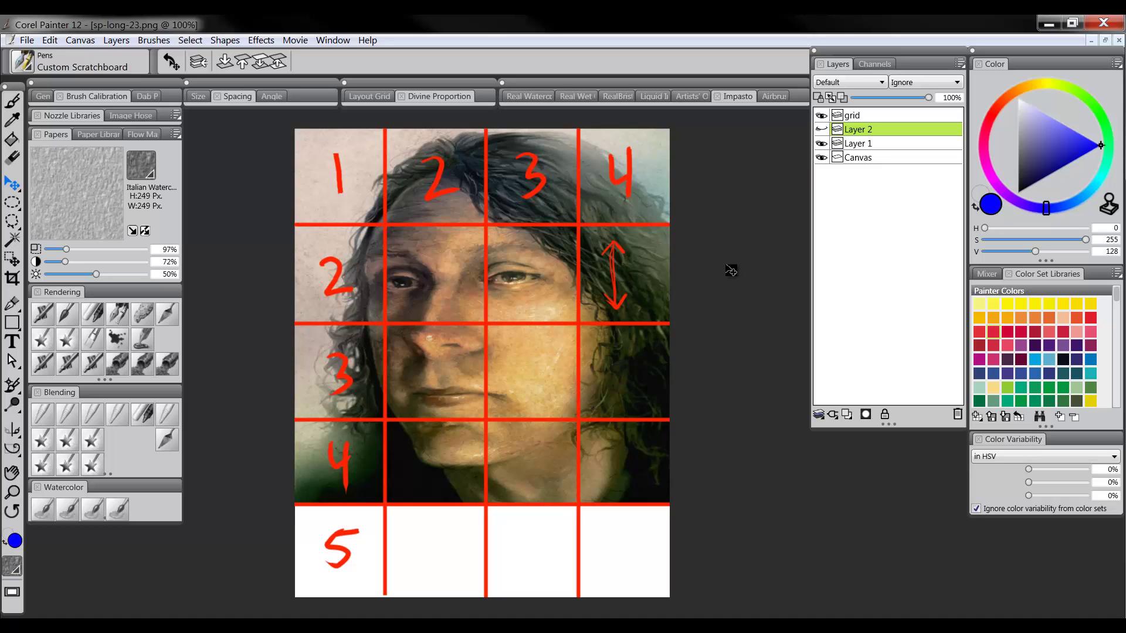
In Canvas > Resize, toggle Constrain File Size several times, leaving it turned on
{"action": "left_click", "coordinate": [79, 41]}
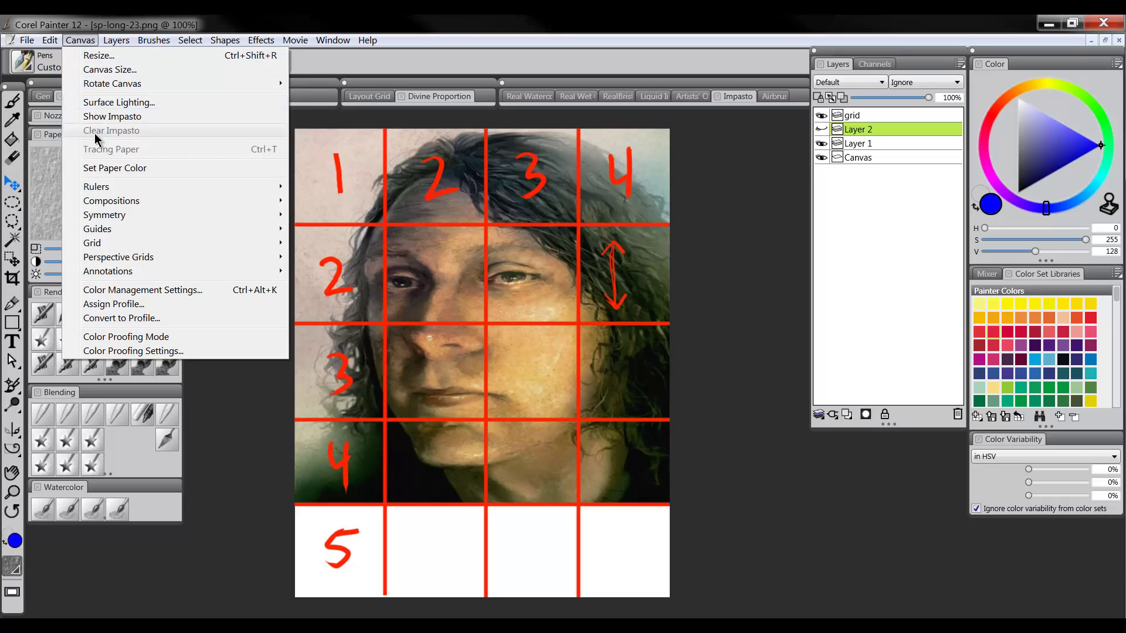
{"action": "left_click", "coordinate": [98, 56]}
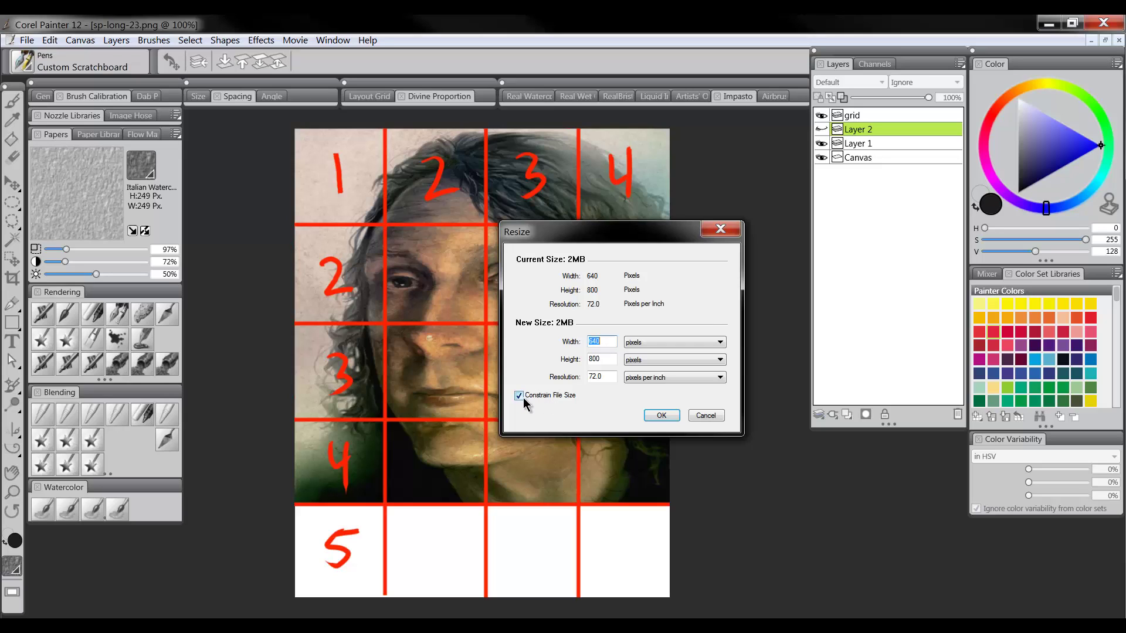
{"action": "left_click", "coordinate": [519, 395]}
{"action": "left_click", "coordinate": [520, 397]}
{"action": "left_click", "coordinate": [520, 399]}
{"action": "left_click", "coordinate": [519, 397]}
{"action": "left_click", "coordinate": [519, 397]}
{"action": "left_click", "coordinate": [519, 396]}
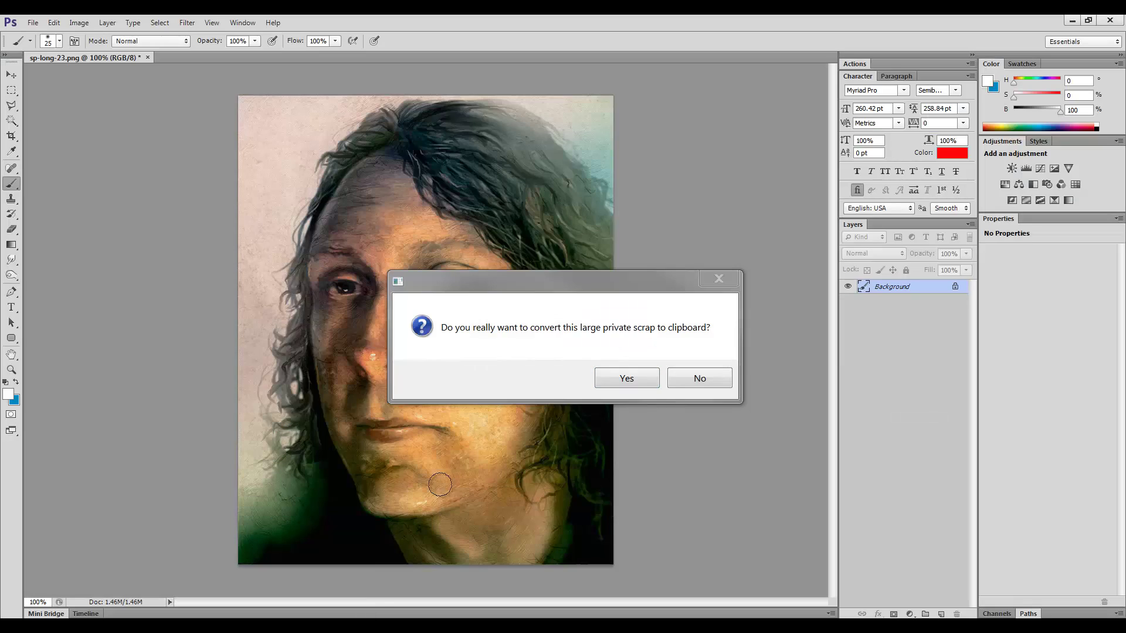
Decline the clipboard conversion and resize the portrait to 4×5 inches with proportions unconstrained
{"action": "left_click", "coordinate": [680, 380]}
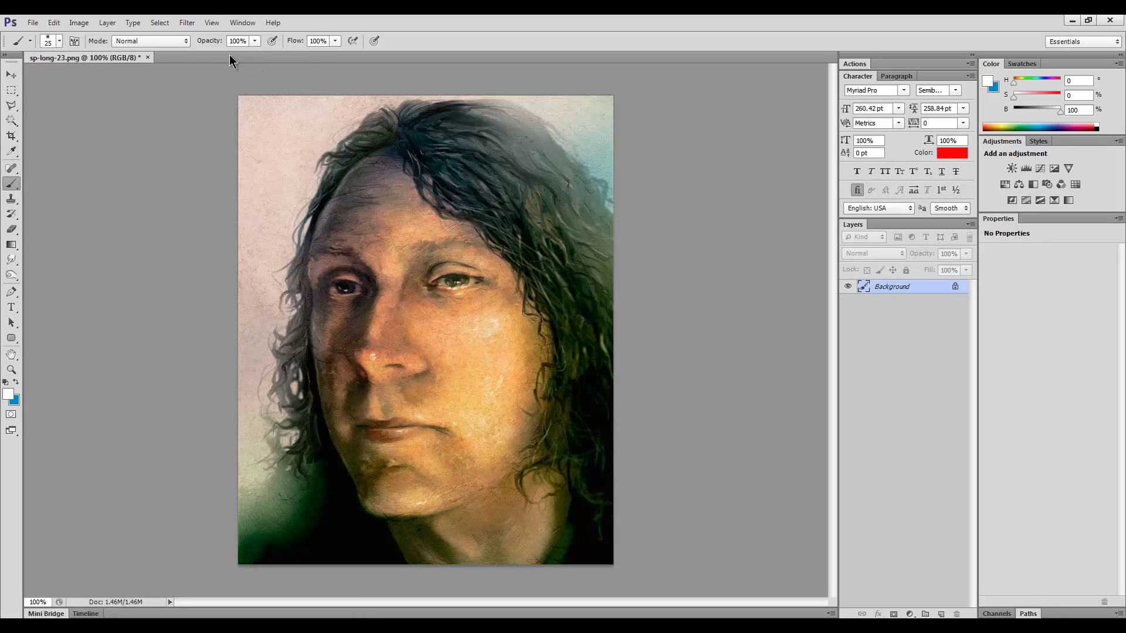
{"action": "left_click", "coordinate": [79, 23]}
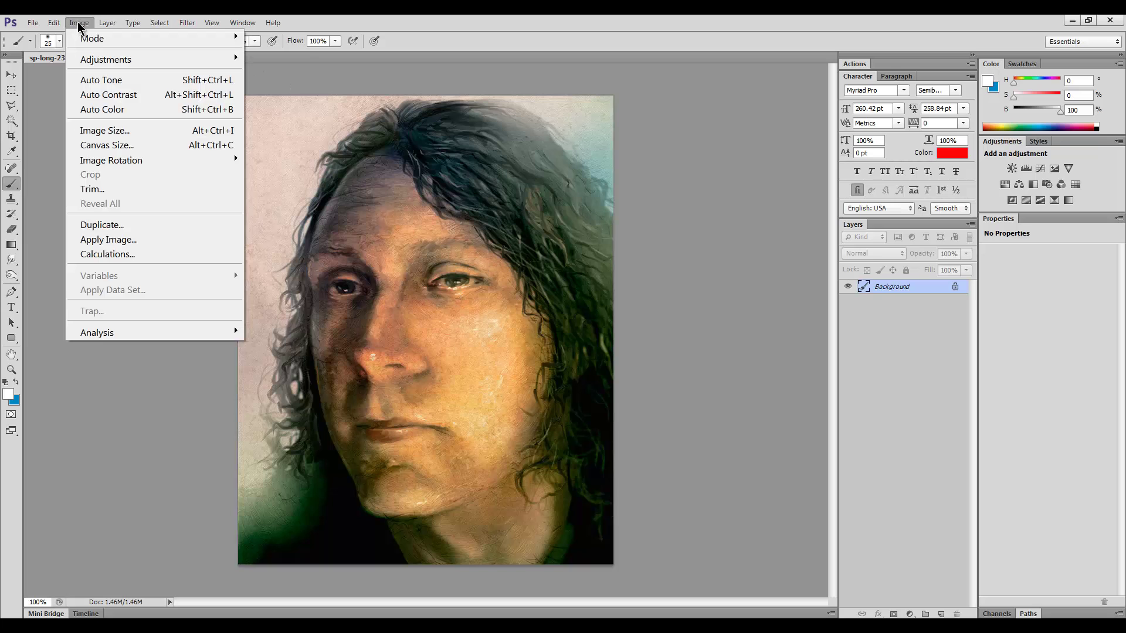
{"action": "left_click", "coordinate": [99, 134]}
{"action": "left_click_drag", "start_coordinate": [569, 149], "coordinate": [687, 144]}
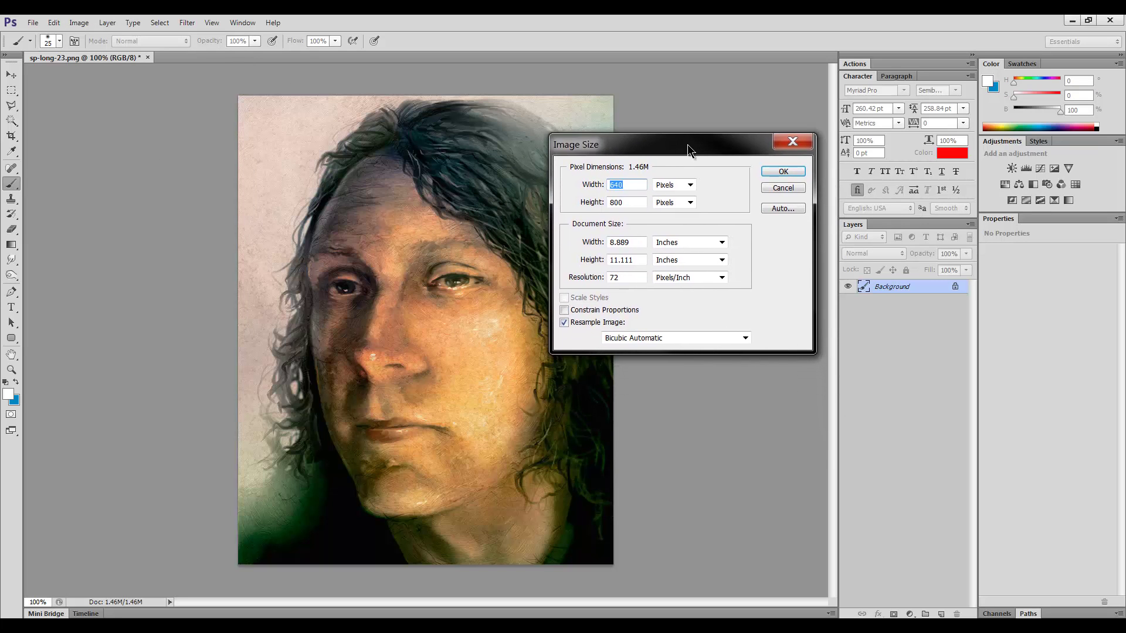
{"action": "double_click", "coordinate": [640, 262]}
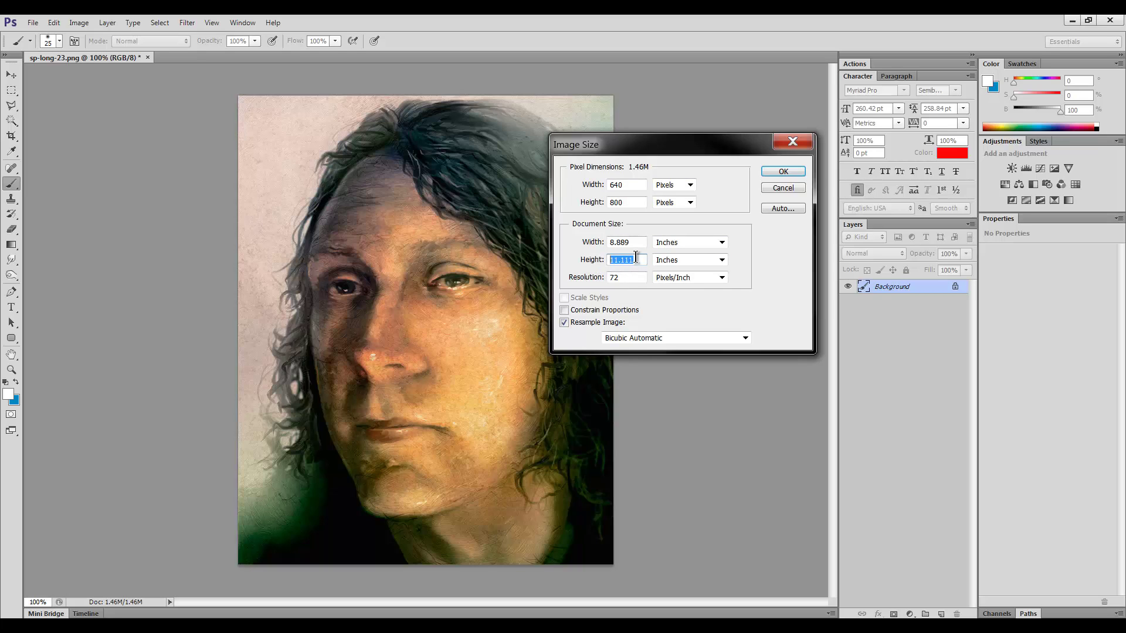
{"action": "type", "text": "11"}
{"action": "left_click_drag", "start_coordinate": [637, 242], "coordinate": [606, 244]}
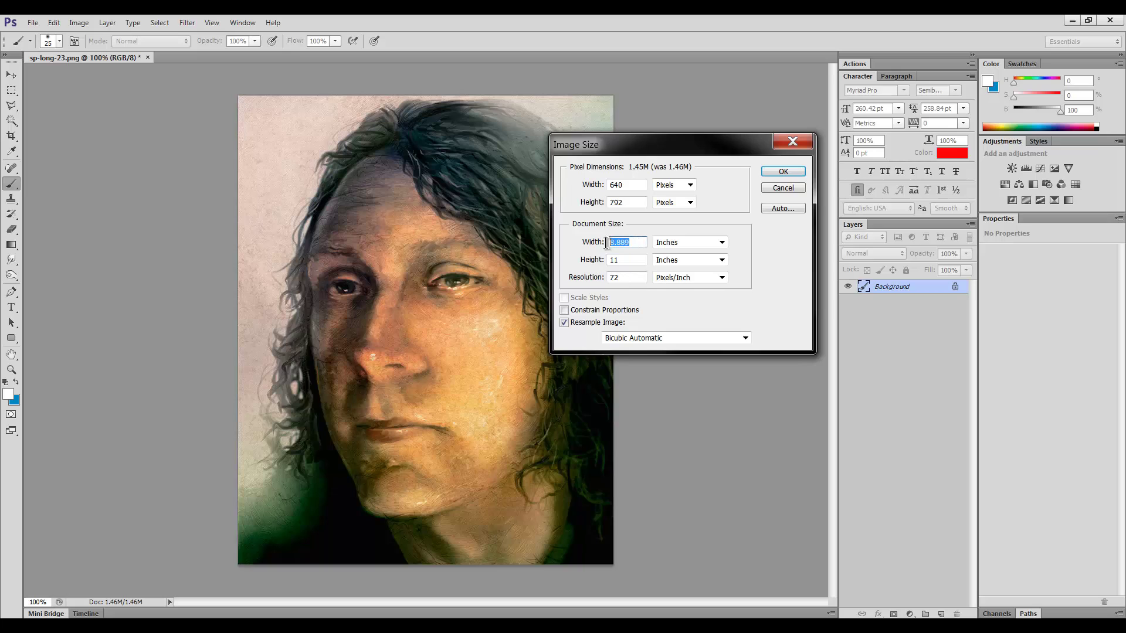
{"action": "type", "text": "8"}
{"action": "key", "text": "BackSpace"}
{"action": "type", "text": "4"}
{"action": "key", "text": "Tab"}
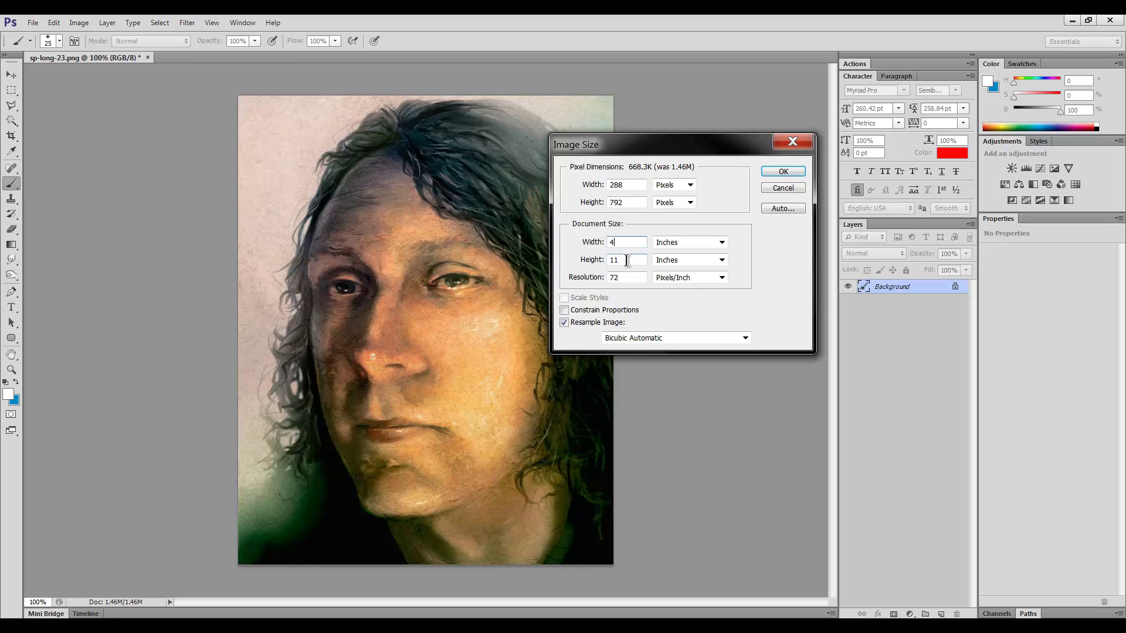
{"action": "key", "text": "BackSpace"}
{"action": "type", "text": "5"}
{"action": "left_click", "coordinate": [783, 172]}
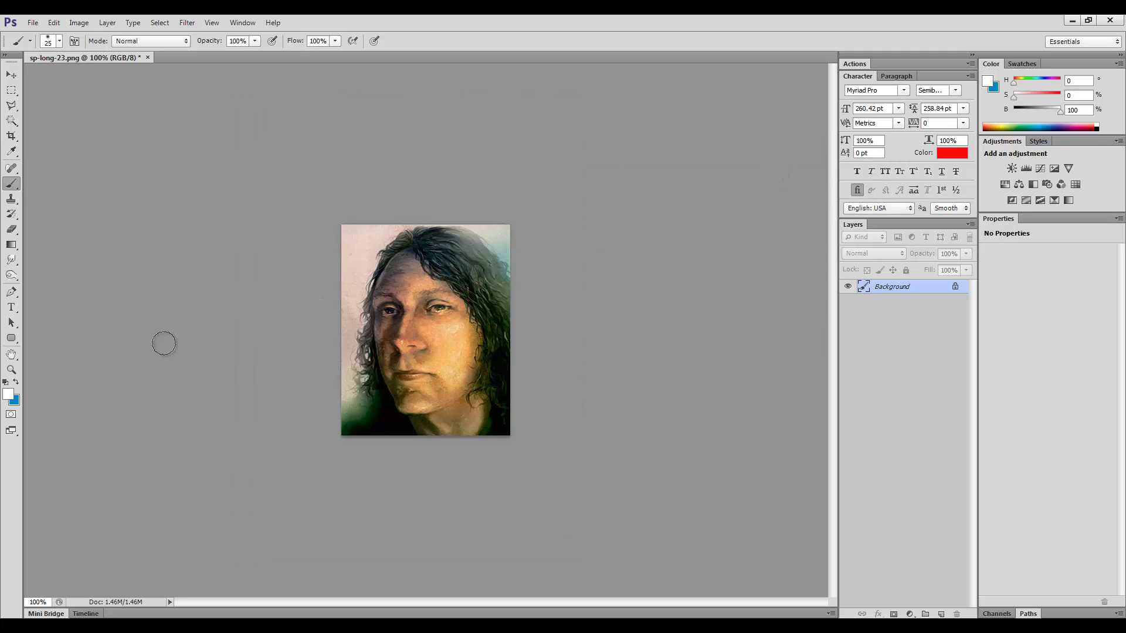
Zoom in on the portrait to 200%, then resize it to a square 4×4 inches
{"action": "left_click", "coordinate": [11, 369]}
{"action": "left_click", "coordinate": [472, 307]}
{"action": "left_click", "coordinate": [471, 325]}
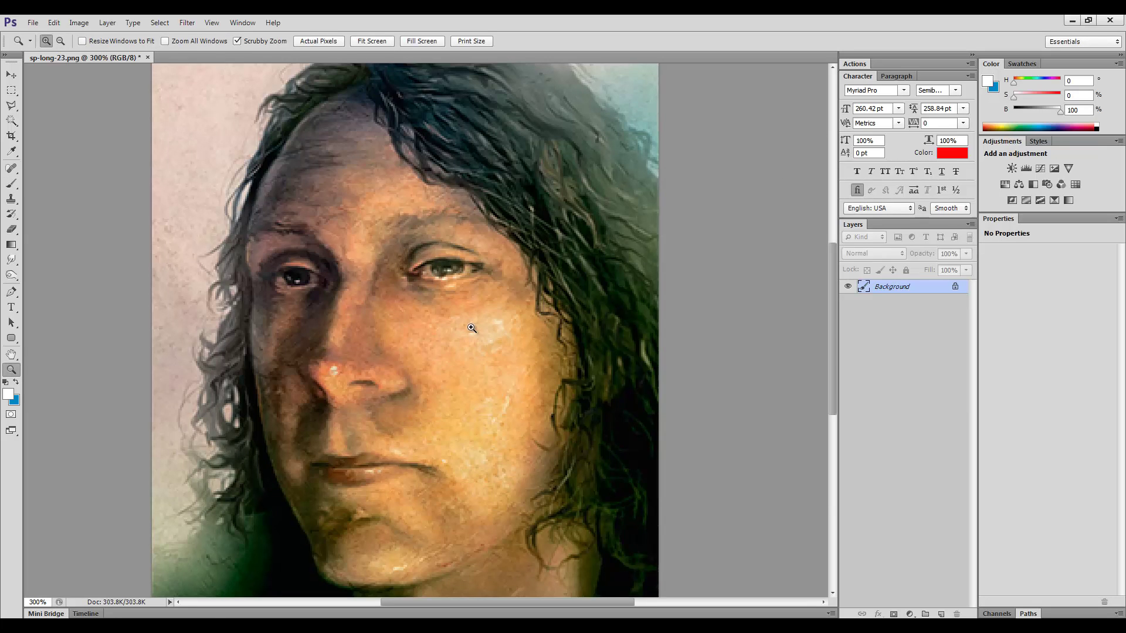
{"action": "left_click", "coordinate": [480, 334], "text": "alt"}
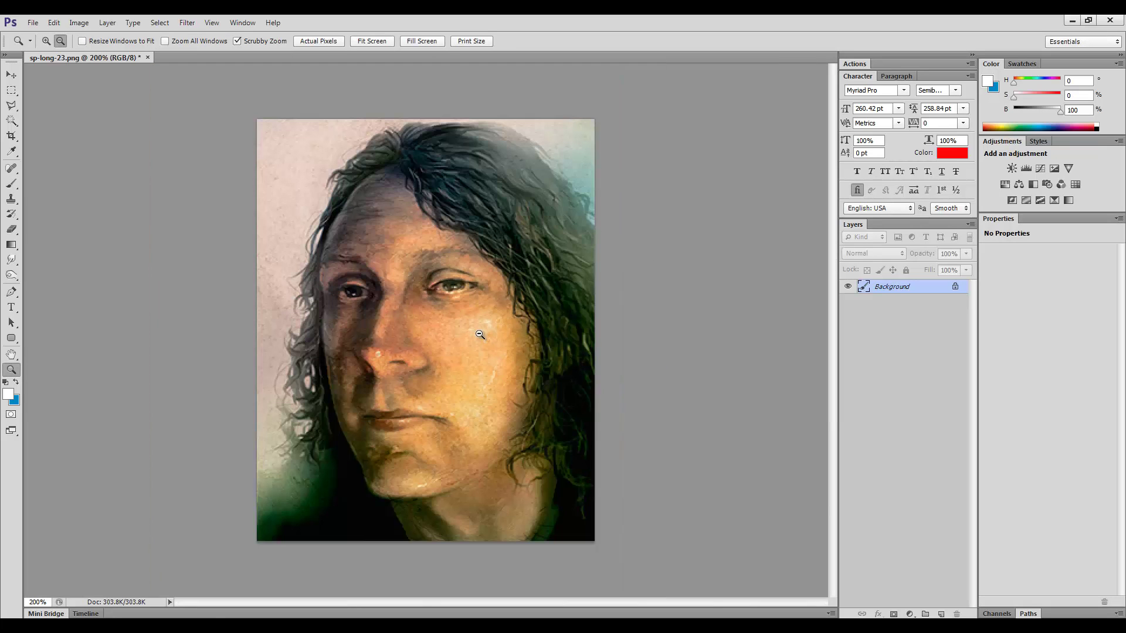
{"action": "left_click", "coordinate": [79, 22]}
{"action": "left_click", "coordinate": [108, 136]}
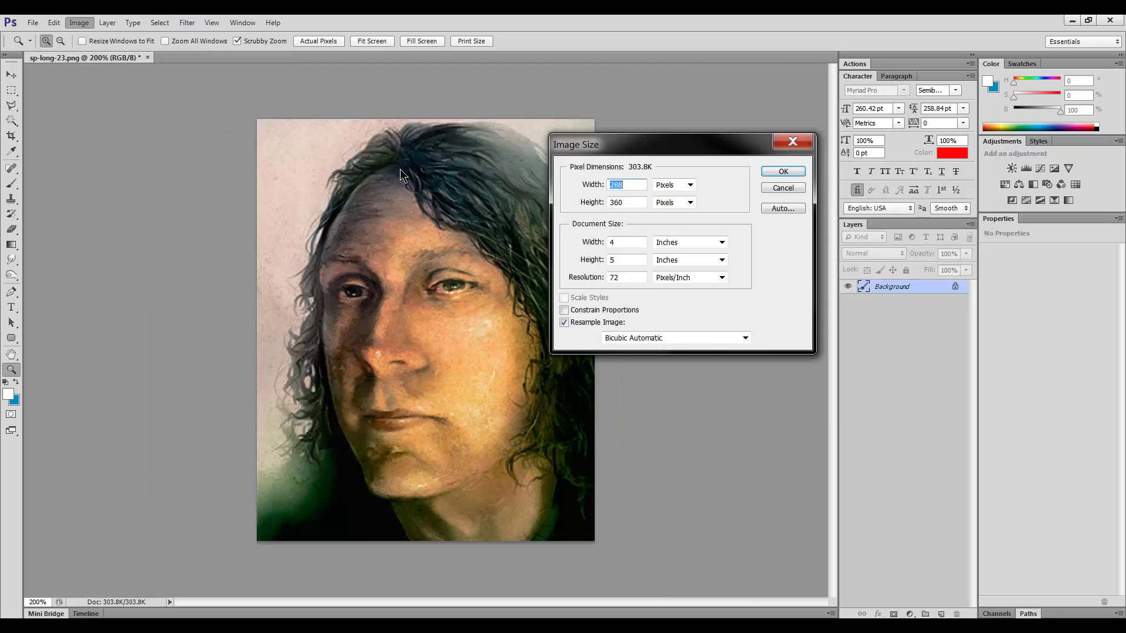
{"action": "left_click", "coordinate": [623, 260]}
{"action": "type", "text": "4"}
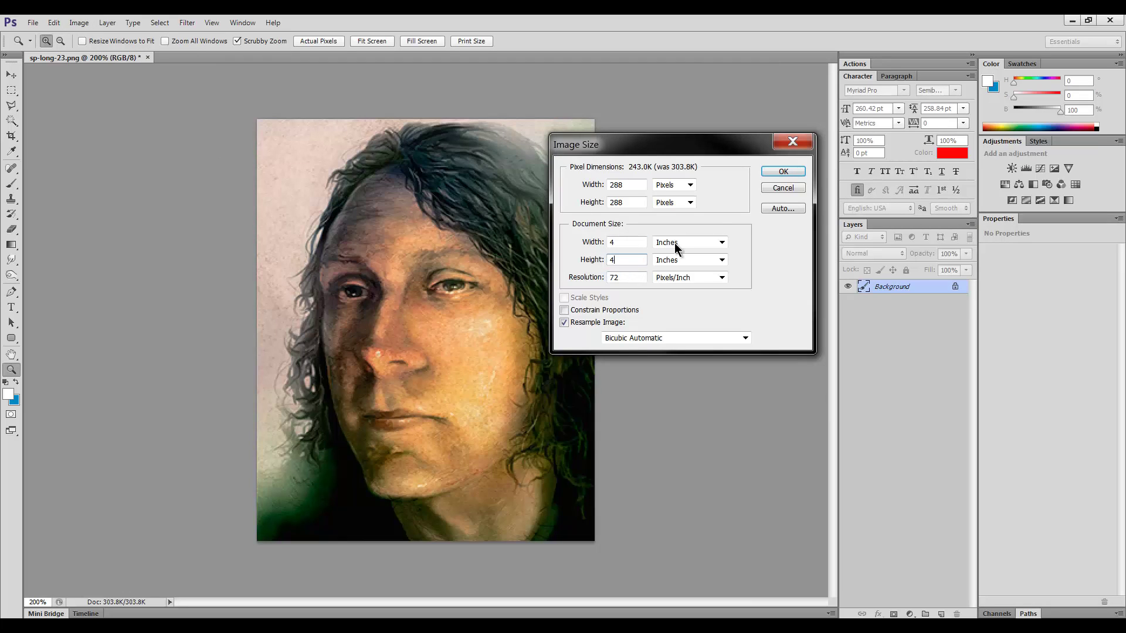
{"action": "left_click", "coordinate": [785, 171]}
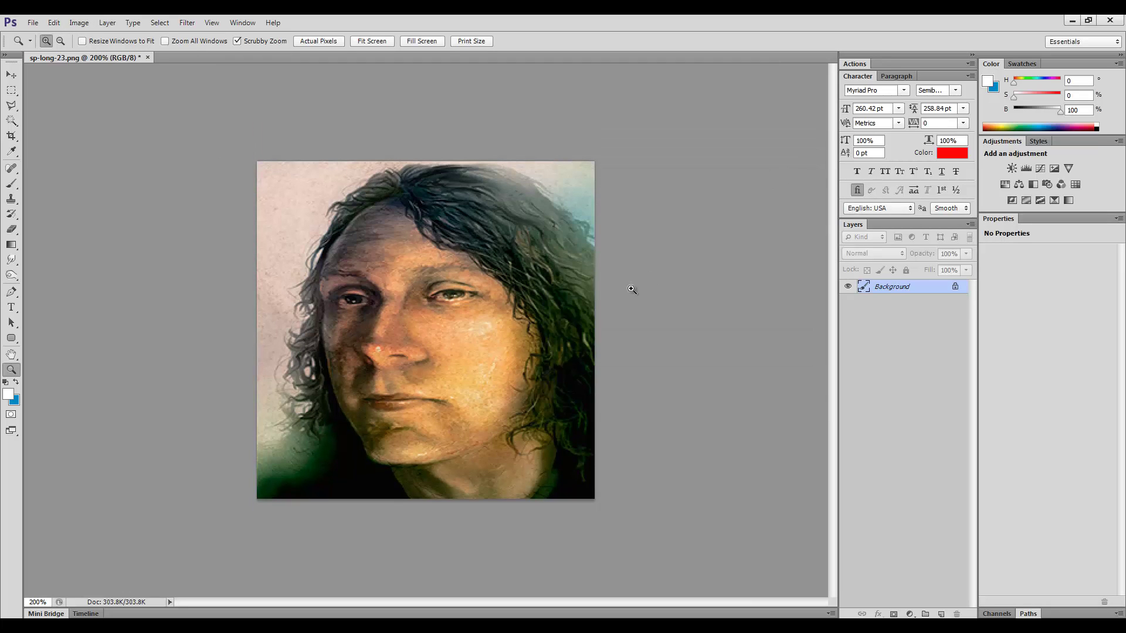
Resize the portrait to a wide 4×3 inches, then undo back to 4×5
{"action": "left_click", "coordinate": [79, 22]}
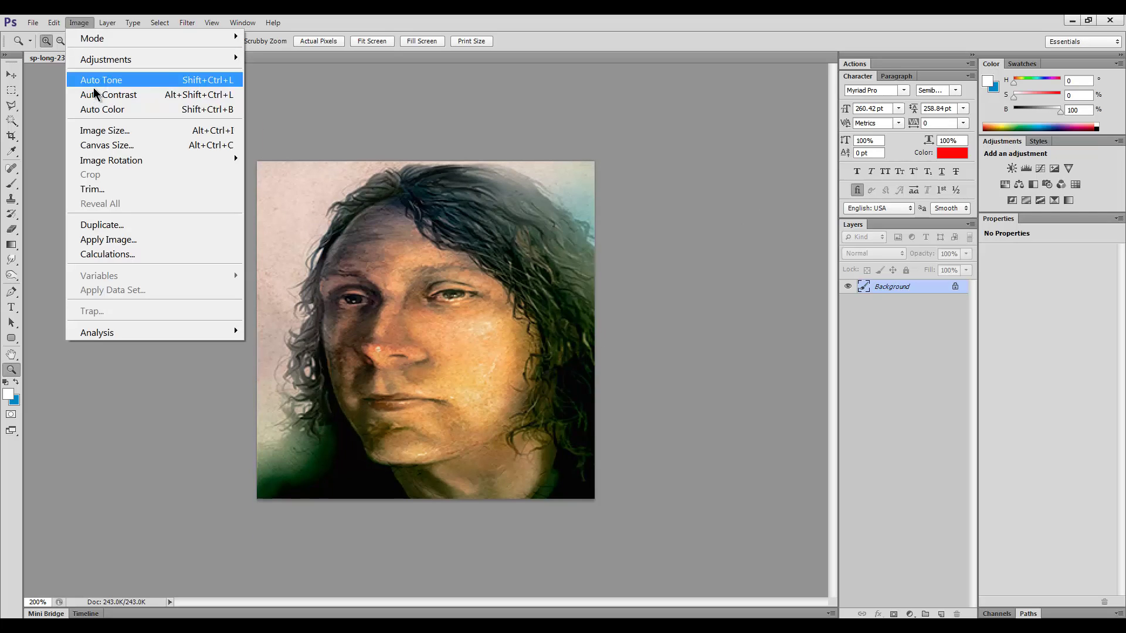
{"action": "left_click", "coordinate": [104, 136]}
{"action": "double_click", "coordinate": [606, 260]}
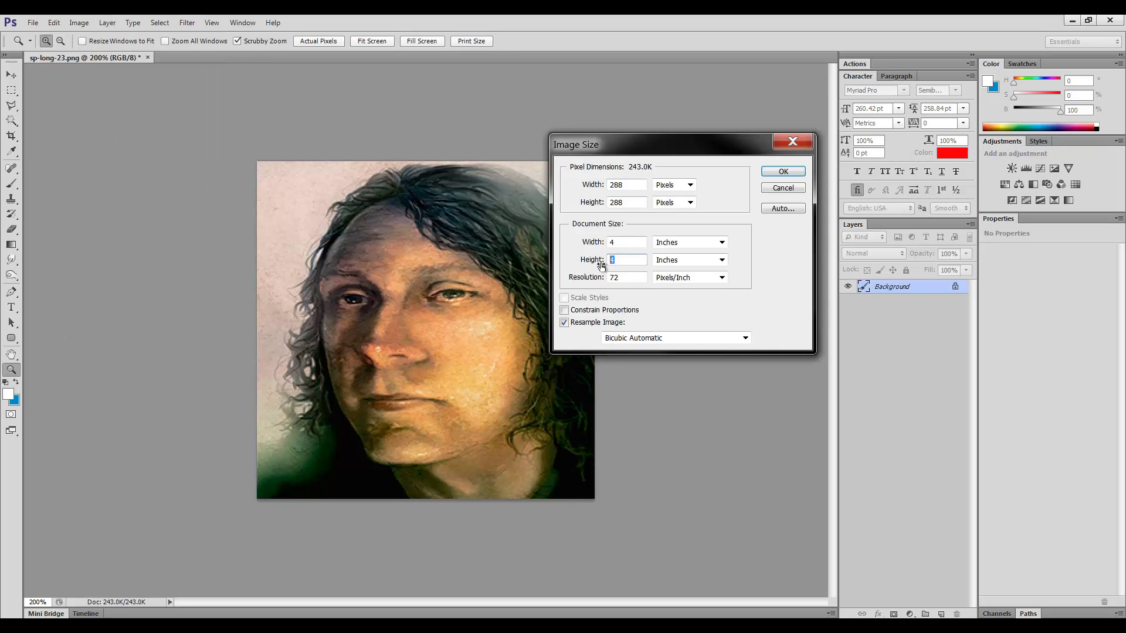
{"action": "type", "text": "3"}
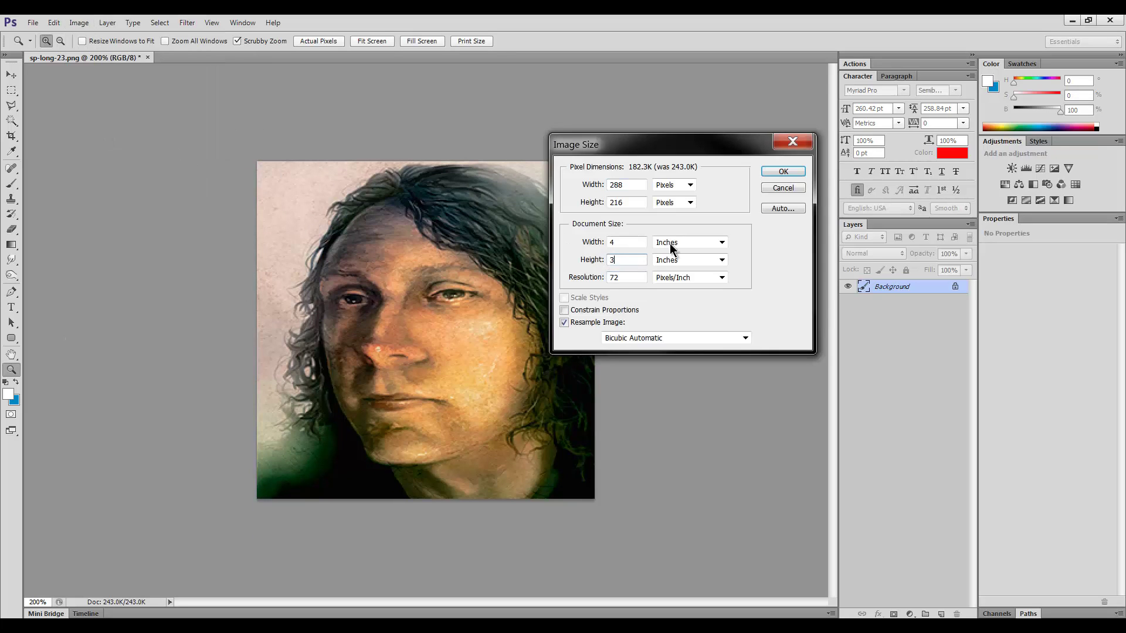
{"action": "left_click", "coordinate": [784, 171]}
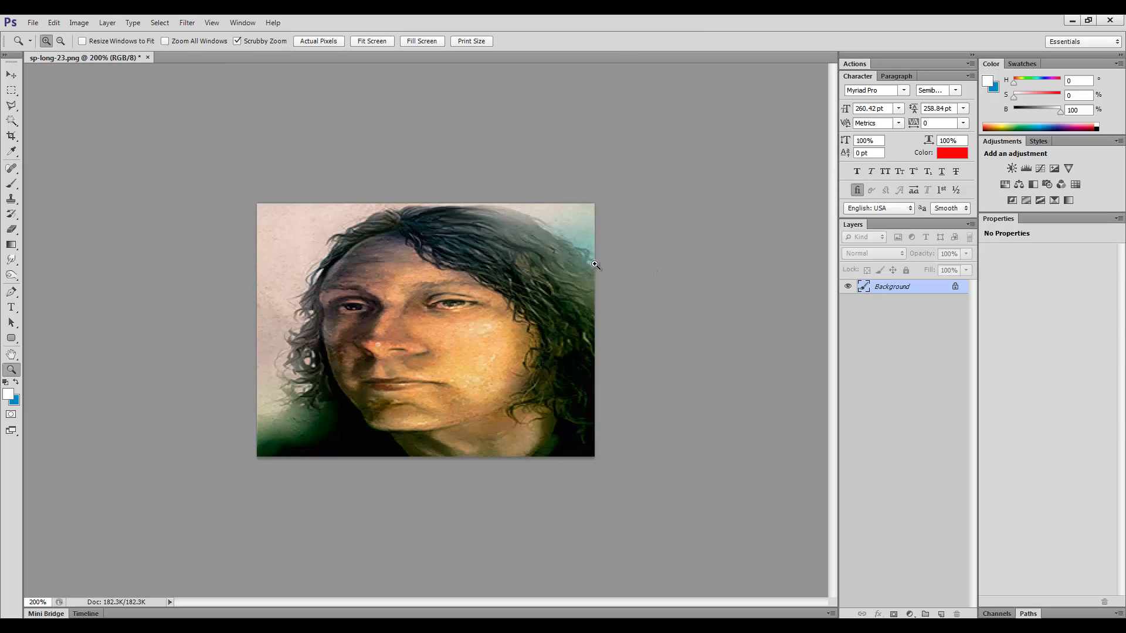
{"action": "key", "text": "ctrl+z"}
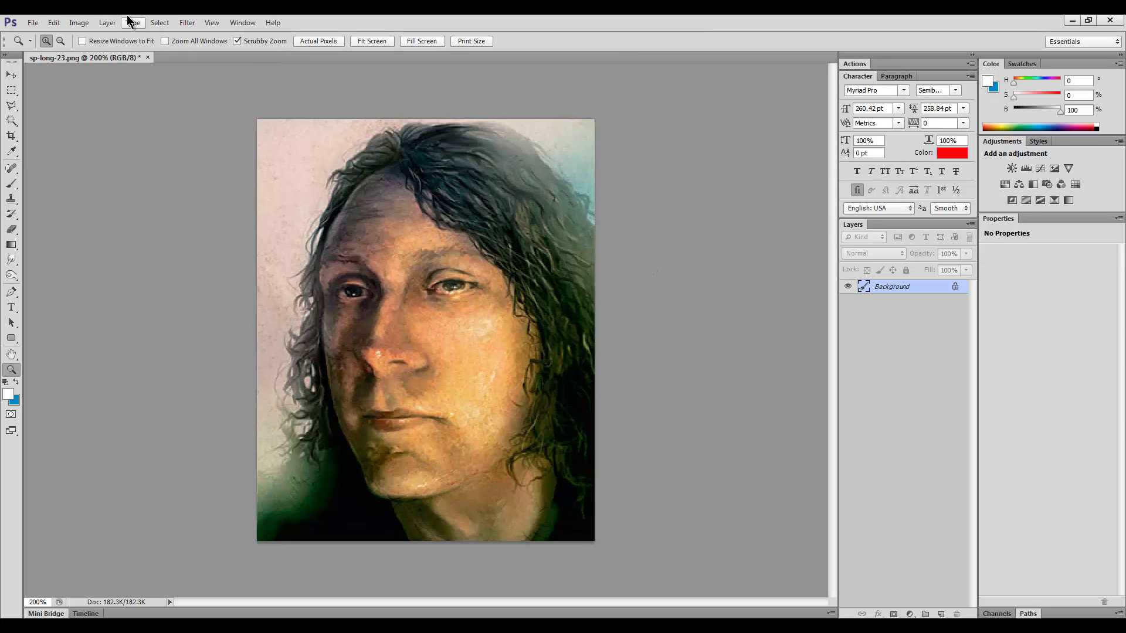
In Image Size, turn on Constrain Proportions and enter a height of 8 inches
{"action": "left_click", "coordinate": [80, 24]}
{"action": "left_click", "coordinate": [111, 130]}
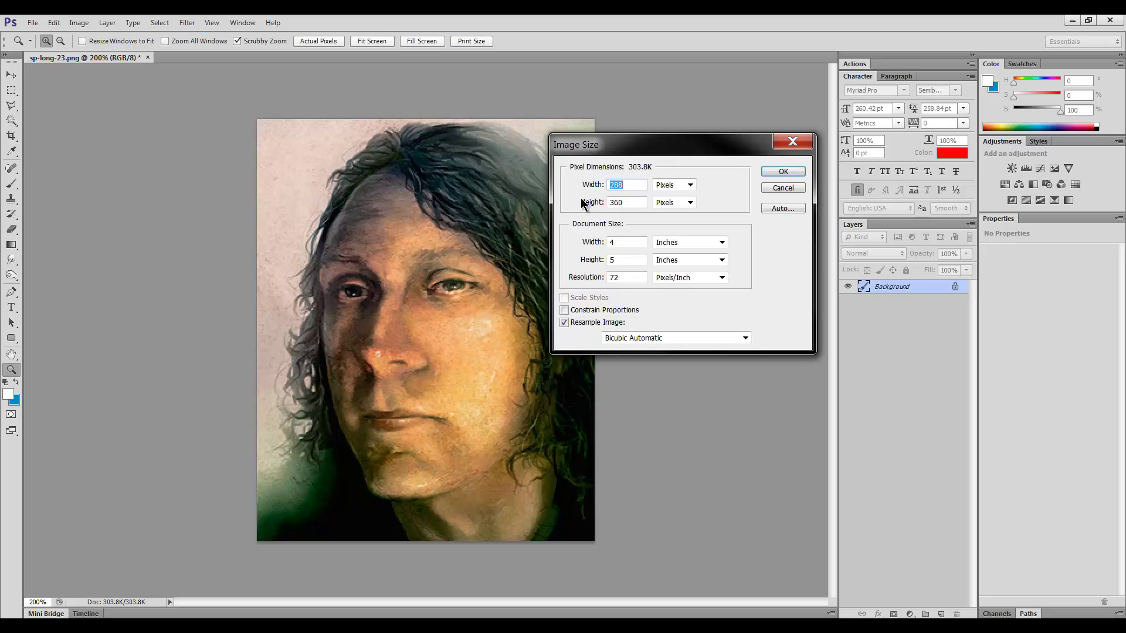
{"action": "left_click", "coordinate": [564, 311]}
{"action": "left_click", "coordinate": [612, 244]}
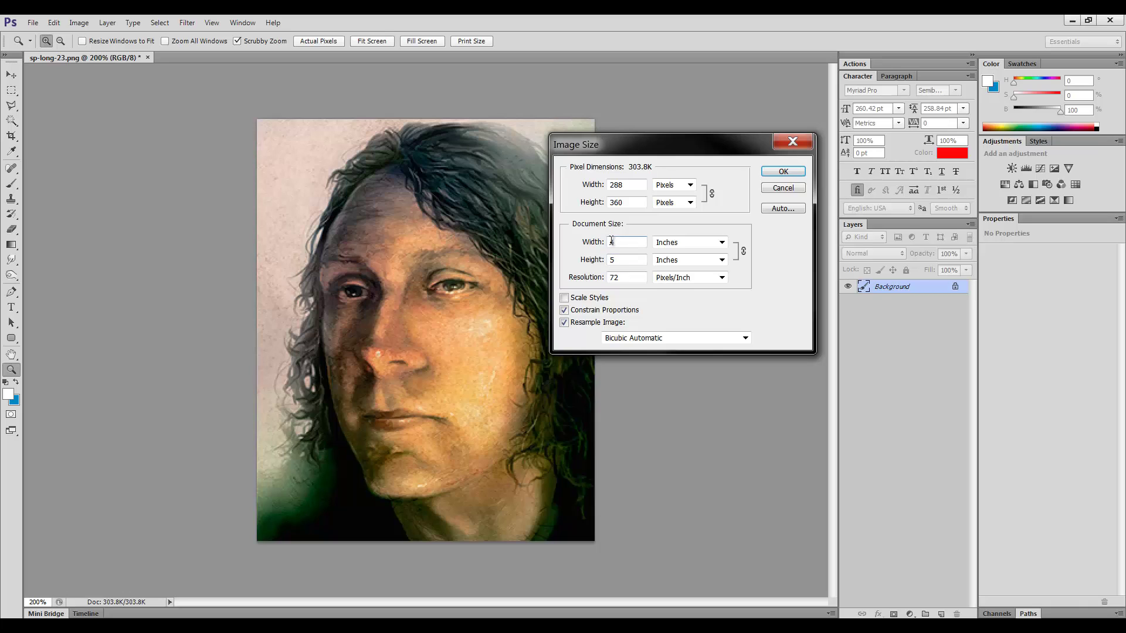
{"action": "left_click", "coordinate": [617, 259]}
{"action": "key", "text": "BackSpace"}
{"action": "type", "text": "8"}
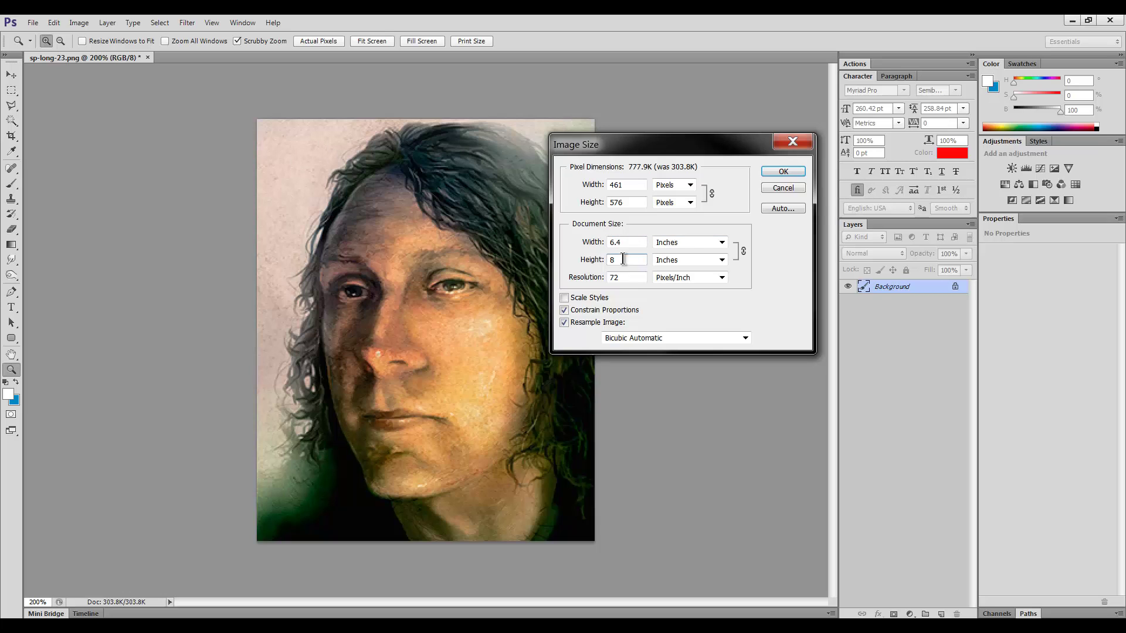
Try heights of 10 and then 30 inches, then cancel without resizing
{"action": "left_click_drag", "start_coordinate": [623, 259], "coordinate": [596, 269]}
{"action": "type", "text": "10"}
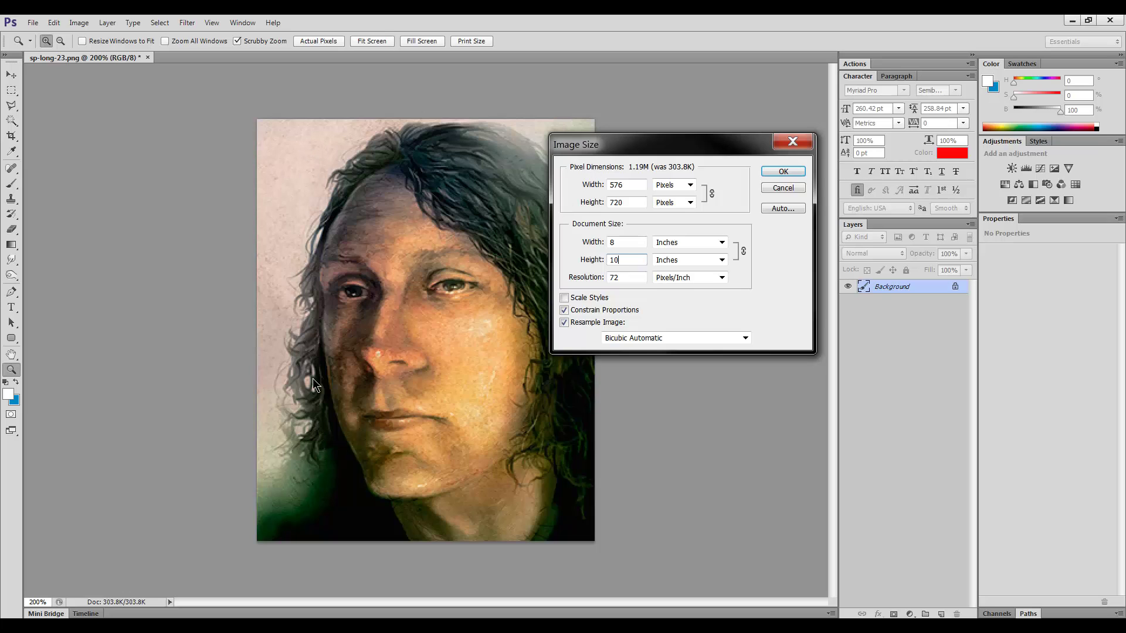
{"action": "double_click", "coordinate": [614, 260]}
{"action": "type", "text": "30"}
{"action": "left_click", "coordinate": [781, 189]}
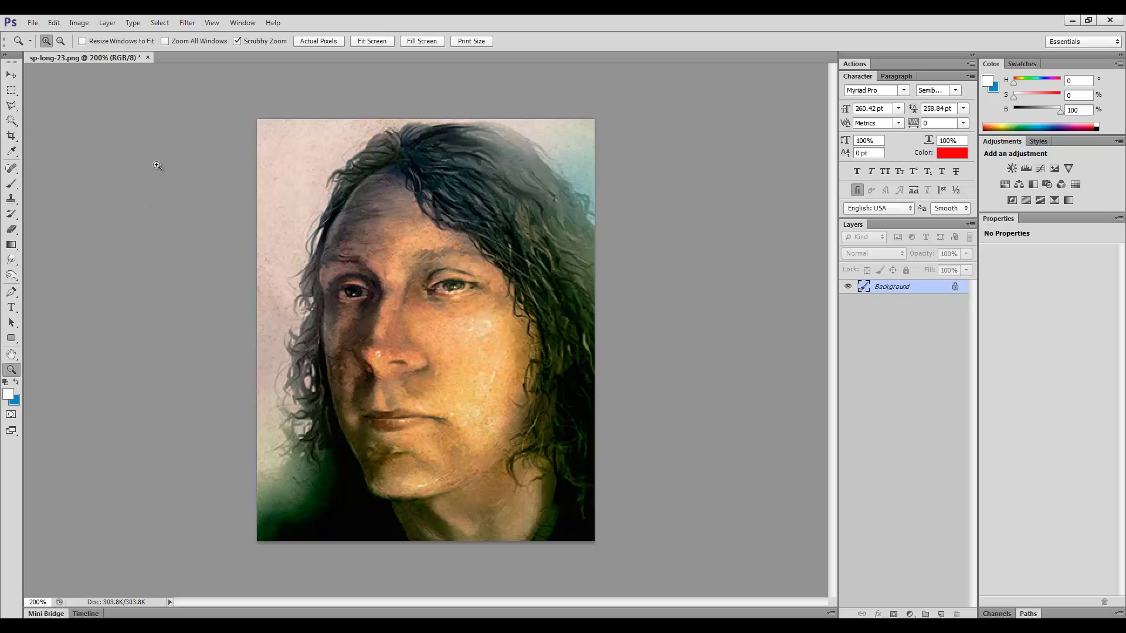
{"action": "left_click", "coordinate": [11, 136]}
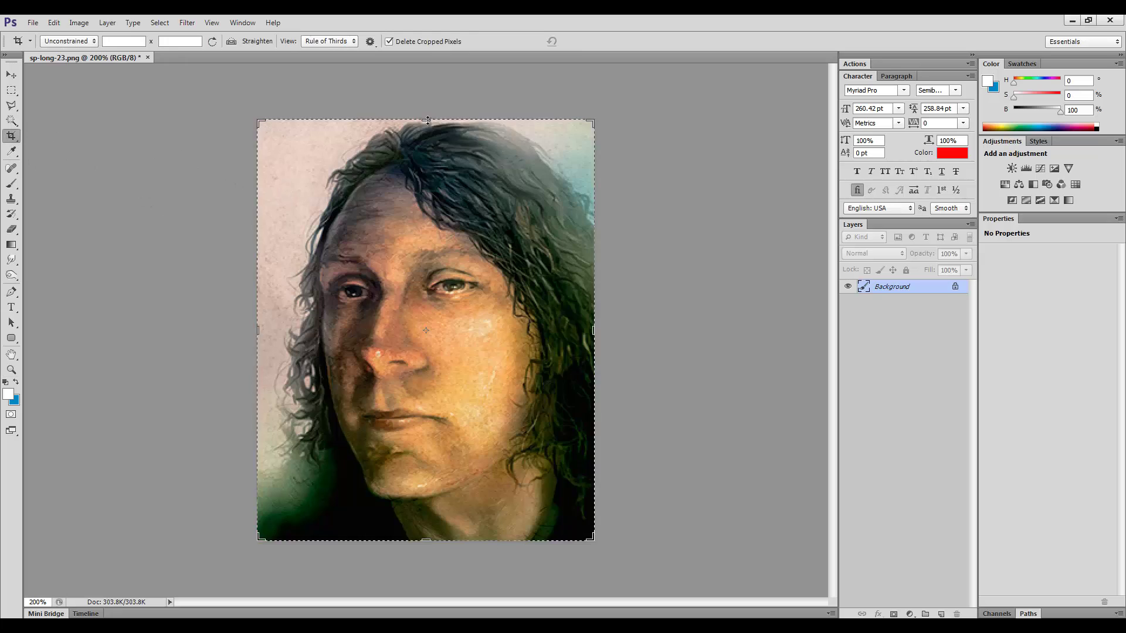
{"action": "left_click_drag", "start_coordinate": [426, 120], "coordinate": [446, 159]}
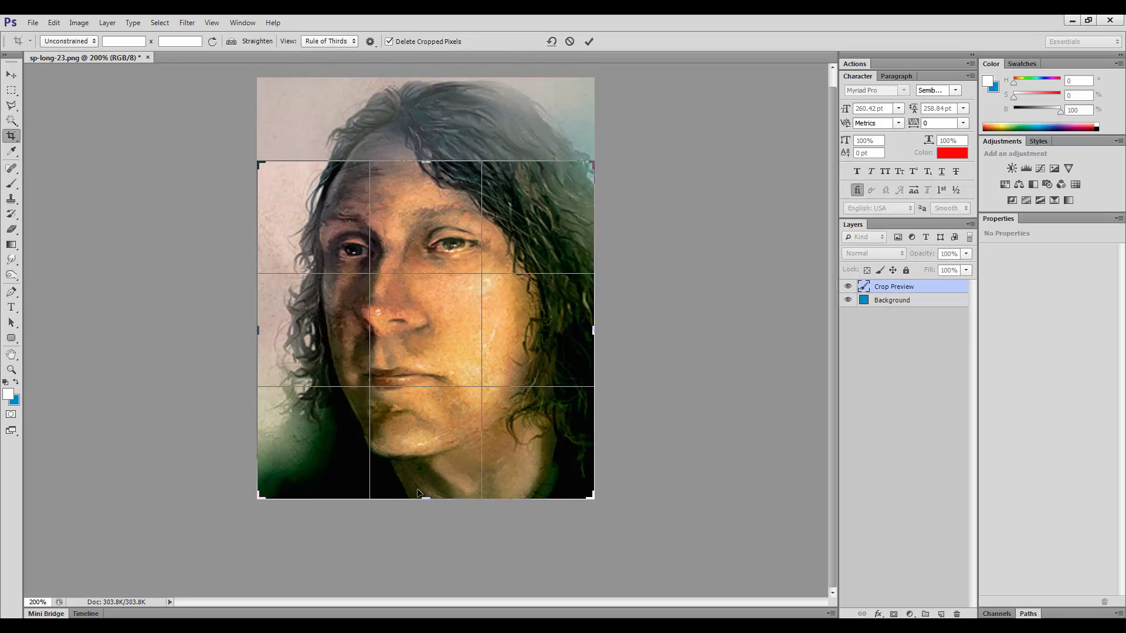
{"action": "left_click_drag", "start_coordinate": [419, 493], "coordinate": [422, 425]}
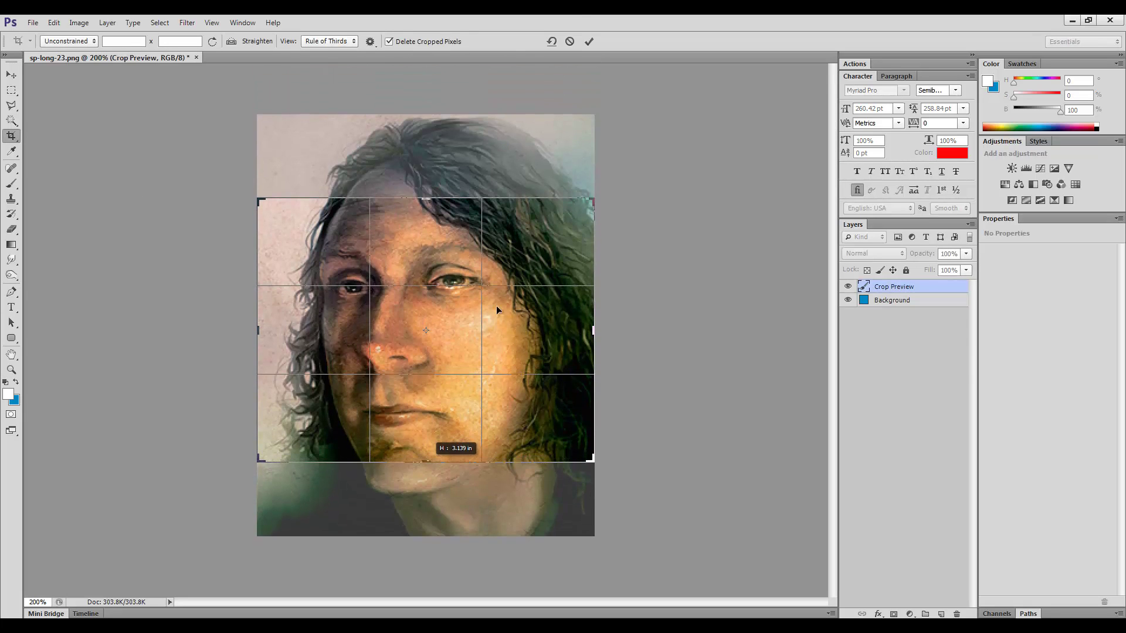
{"action": "left_click", "coordinate": [589, 41]}
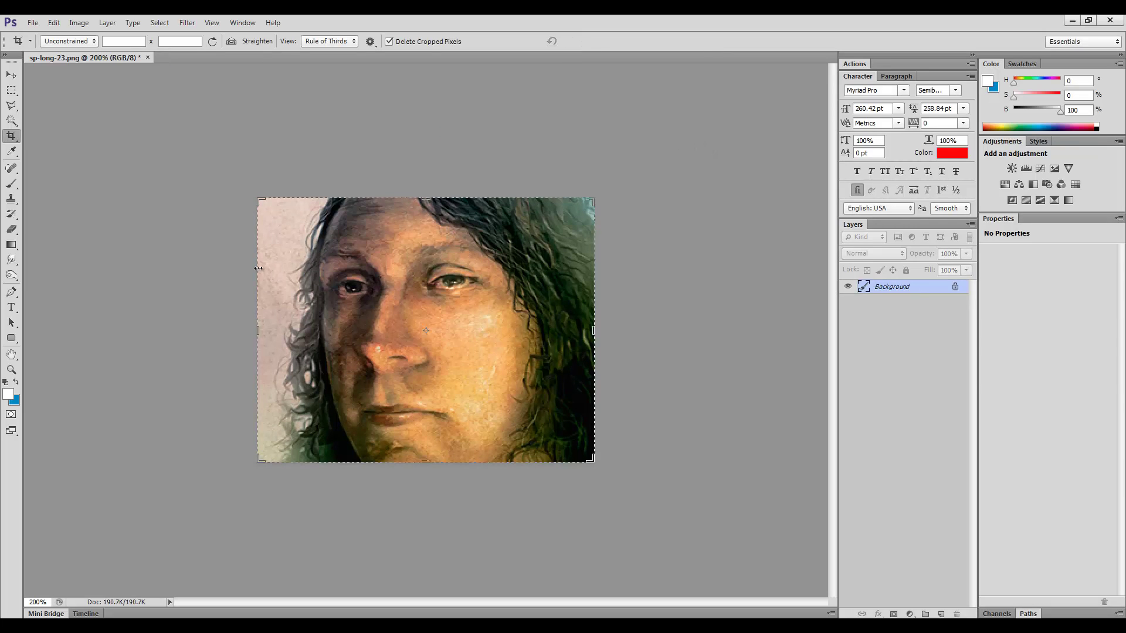
{"action": "key", "text": "ctrl+z"}
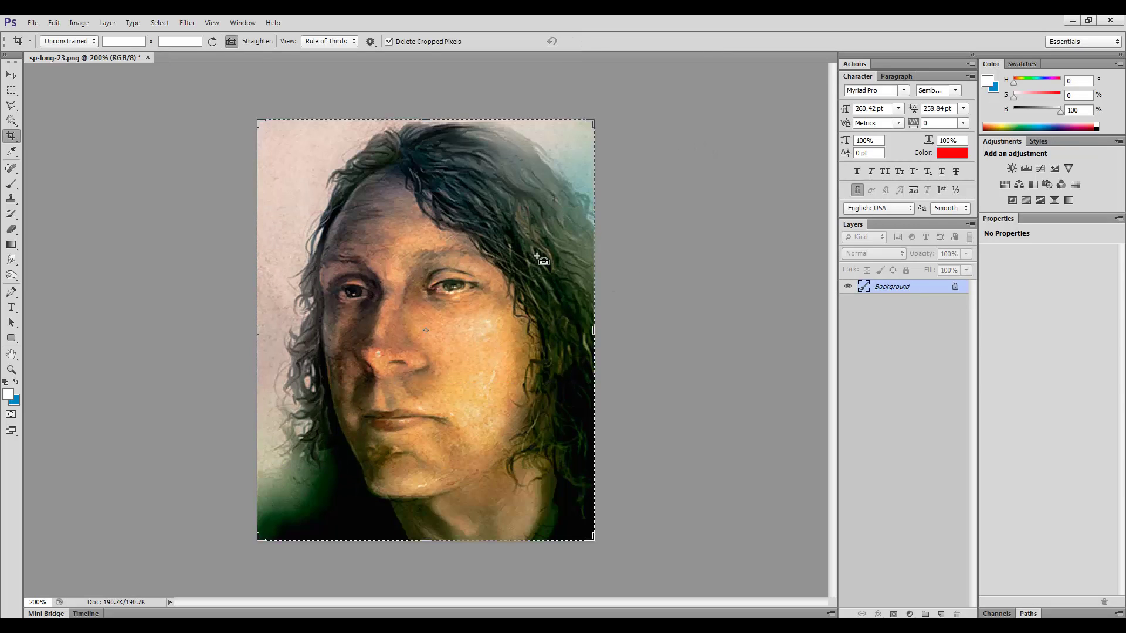
{"action": "left_click", "coordinate": [11, 75]}
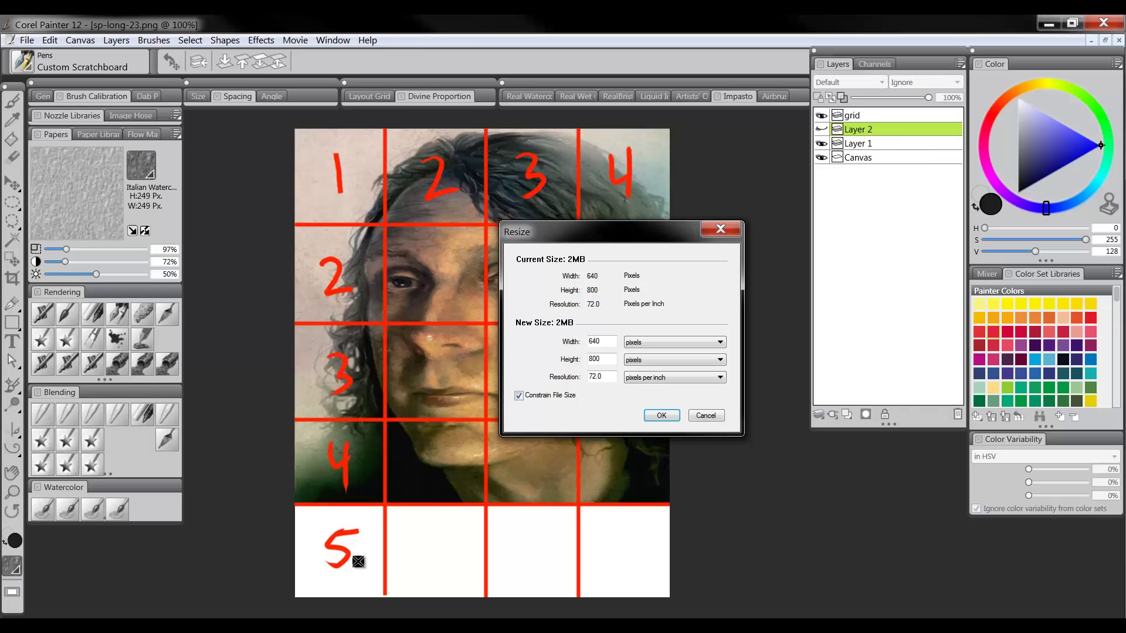
Cancel Resize, stretch the Layer 1 portrait down over row 5, then shrink it toward bottom-left
{"action": "left_click", "coordinate": [705, 415]}
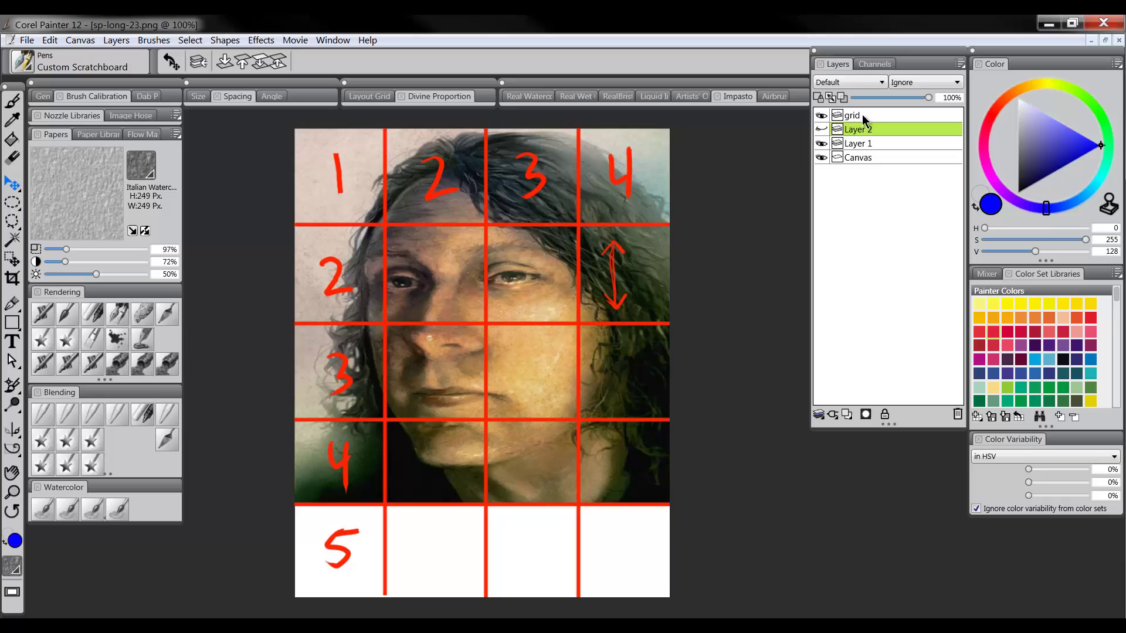
{"action": "left_click", "coordinate": [859, 144]}
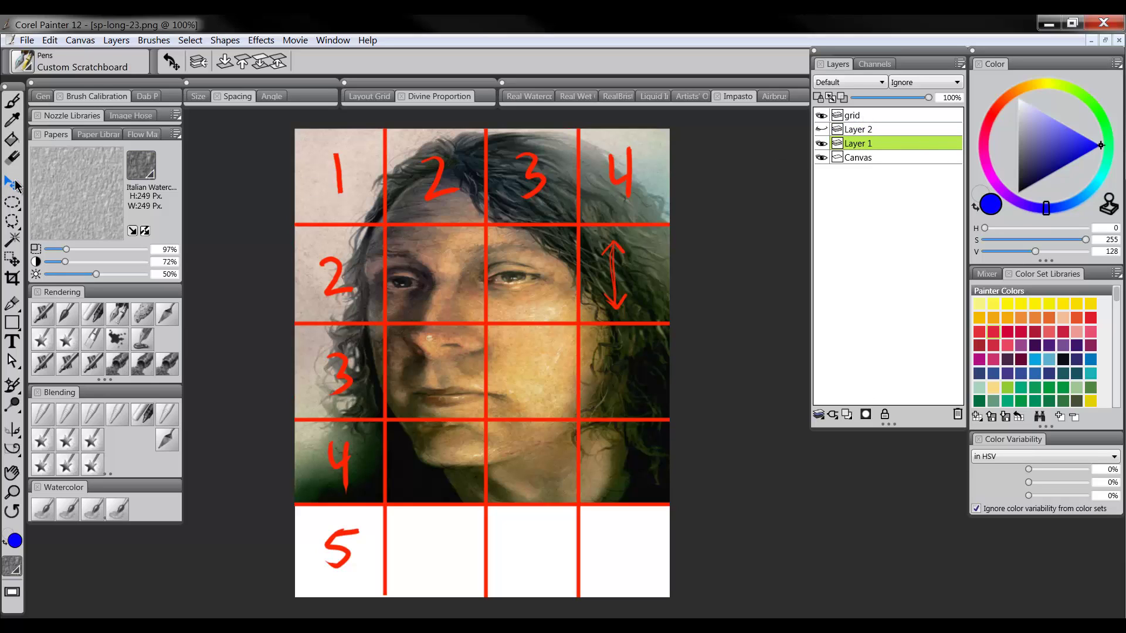
{"action": "left_click_drag", "start_coordinate": [12, 184], "coordinate": [53, 186]}
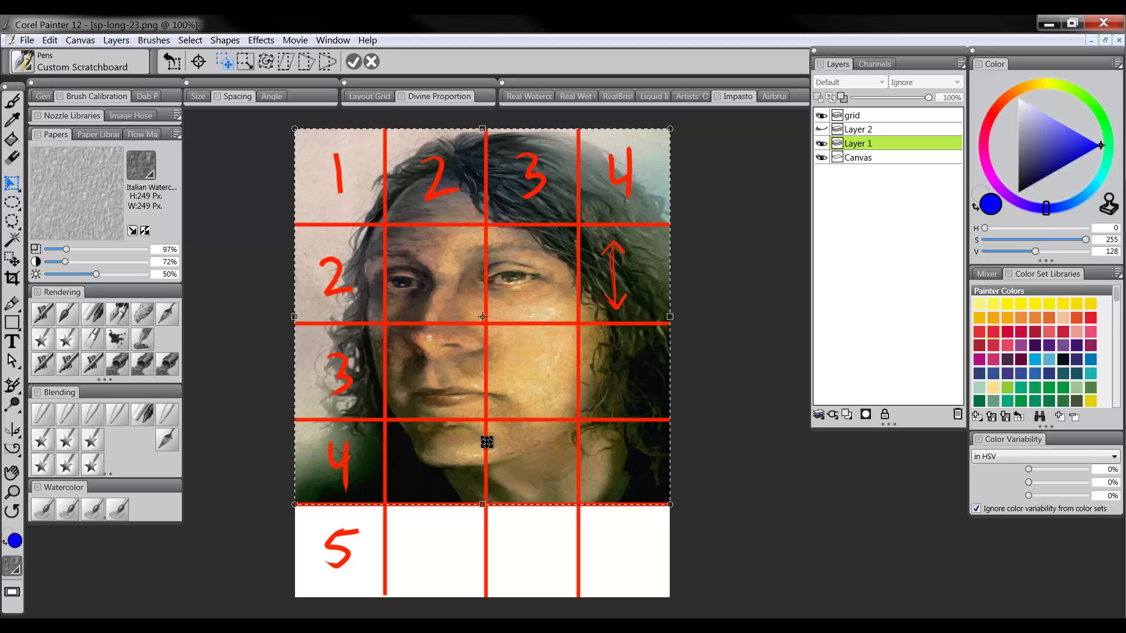
{"action": "left_click_drag", "start_coordinate": [483, 508], "coordinate": [490, 598]}
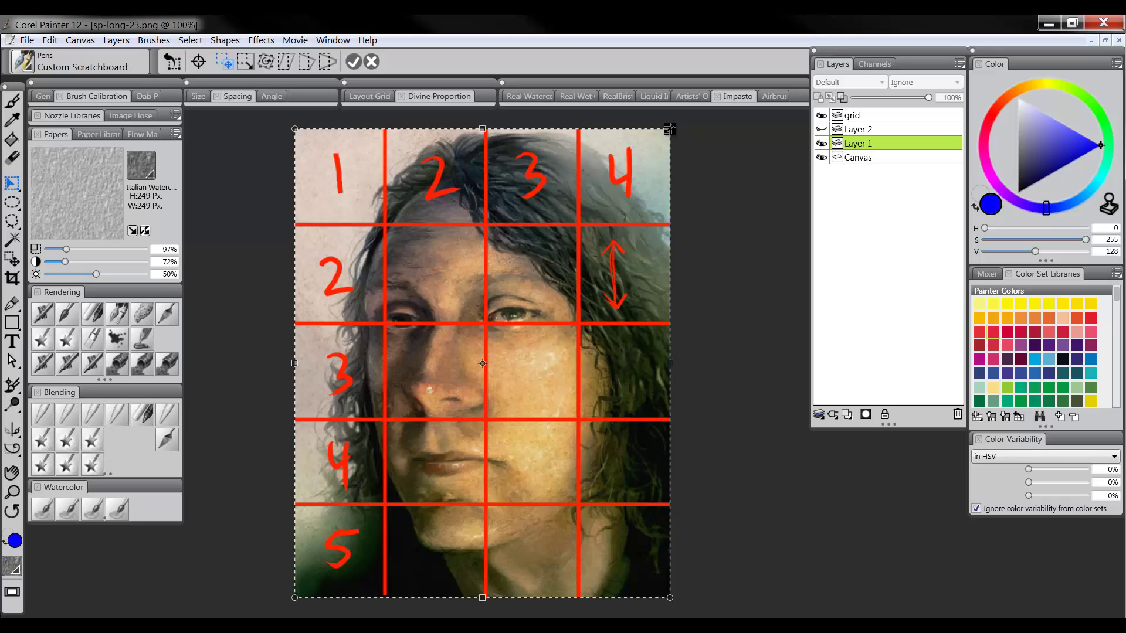
{"action": "left_click_drag", "start_coordinate": [670, 129], "coordinate": [551, 284]}
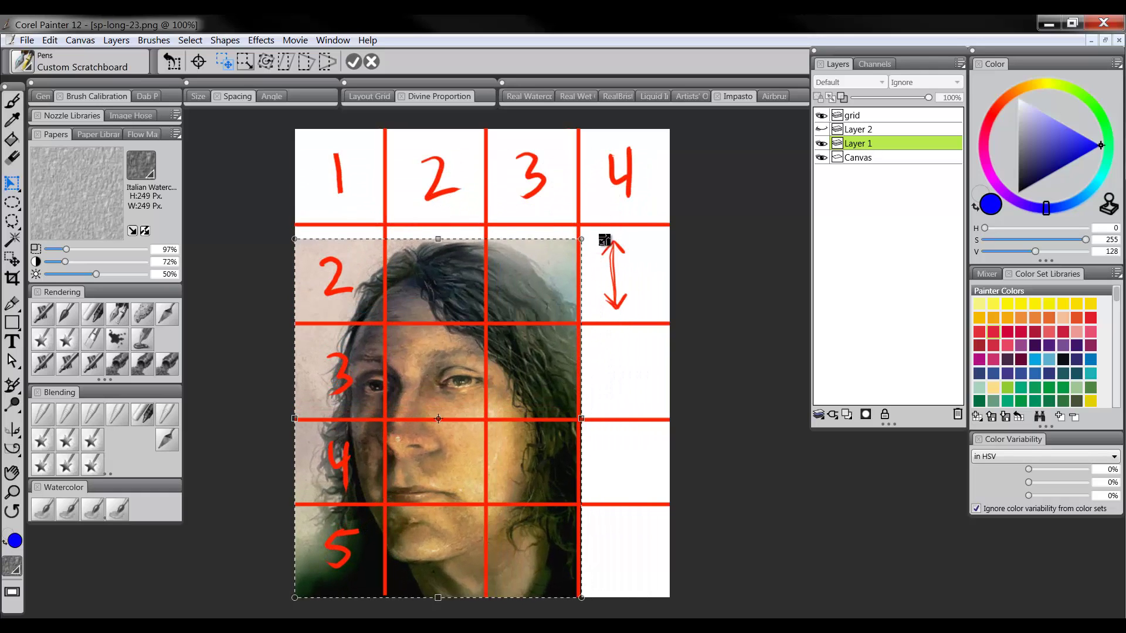
Shrink the portrait into a small strip across columns 1–3 within rows 4–5
{"action": "left_click_drag", "start_coordinate": [604, 239], "coordinate": [612, 282]}
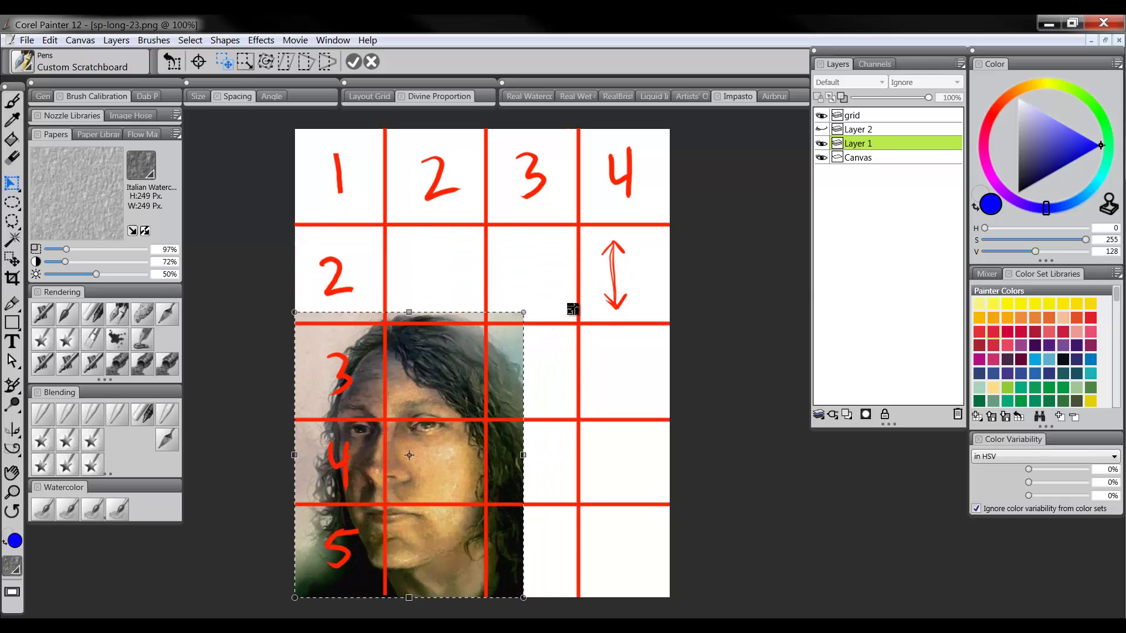
{"action": "mouse_move", "coordinate": [572, 310]}
{"action": "left_mouse_down"}
{"action": "mouse_move", "coordinate": [666, 201]}
{"action": "mouse_move", "coordinate": [612, 250]}
{"action": "mouse_move", "coordinate": [588, 312]}
{"action": "left_mouse_up"}
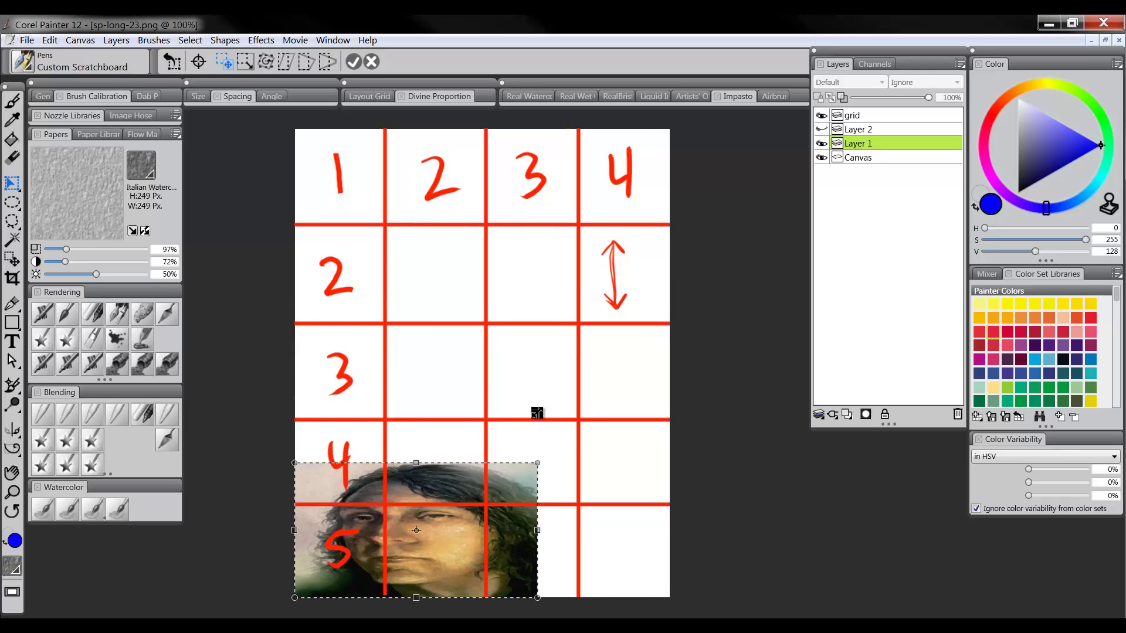
Squash the portrait into rows 4–5, then rescale it until it fills all 4 columns and 5 rows
{"action": "left_click_drag", "start_coordinate": [548, 308], "coordinate": [579, 334]}
{"action": "left_click_drag", "start_coordinate": [574, 193], "coordinate": [620, 270]}
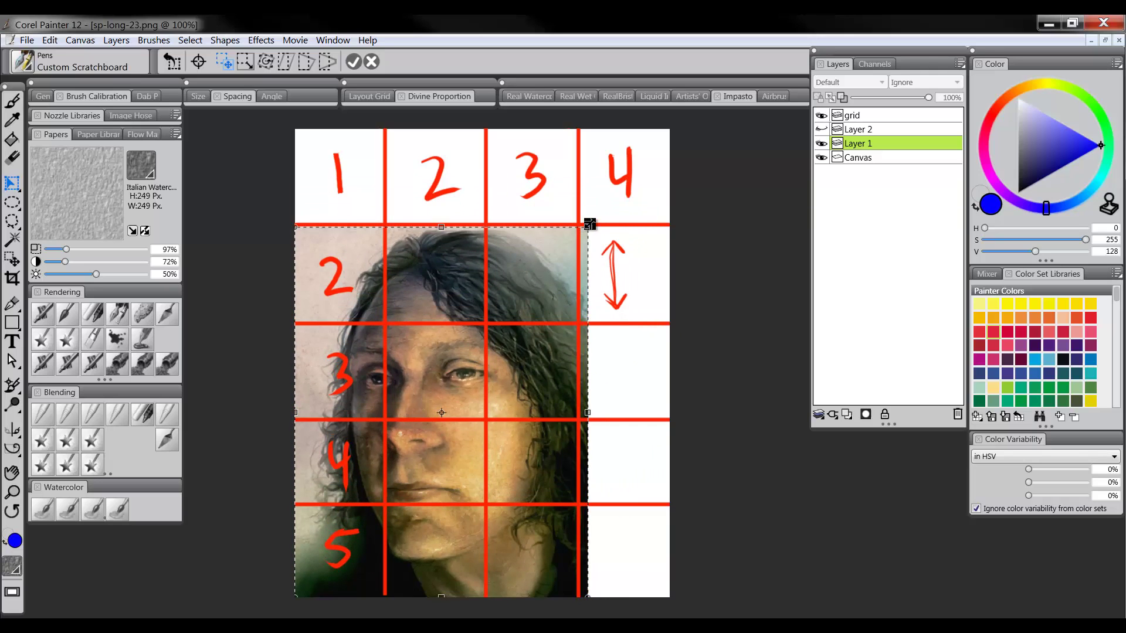
{"action": "left_click_drag", "start_coordinate": [641, 198], "coordinate": [557, 275]}
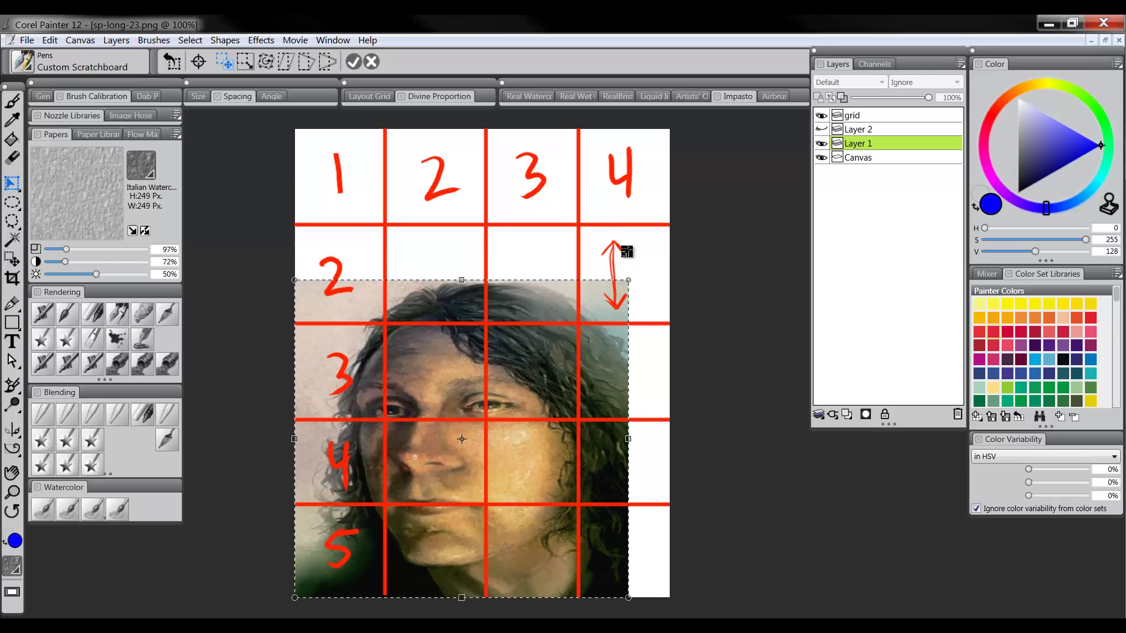
{"action": "left_click_drag", "start_coordinate": [578, 212], "coordinate": [594, 235]}
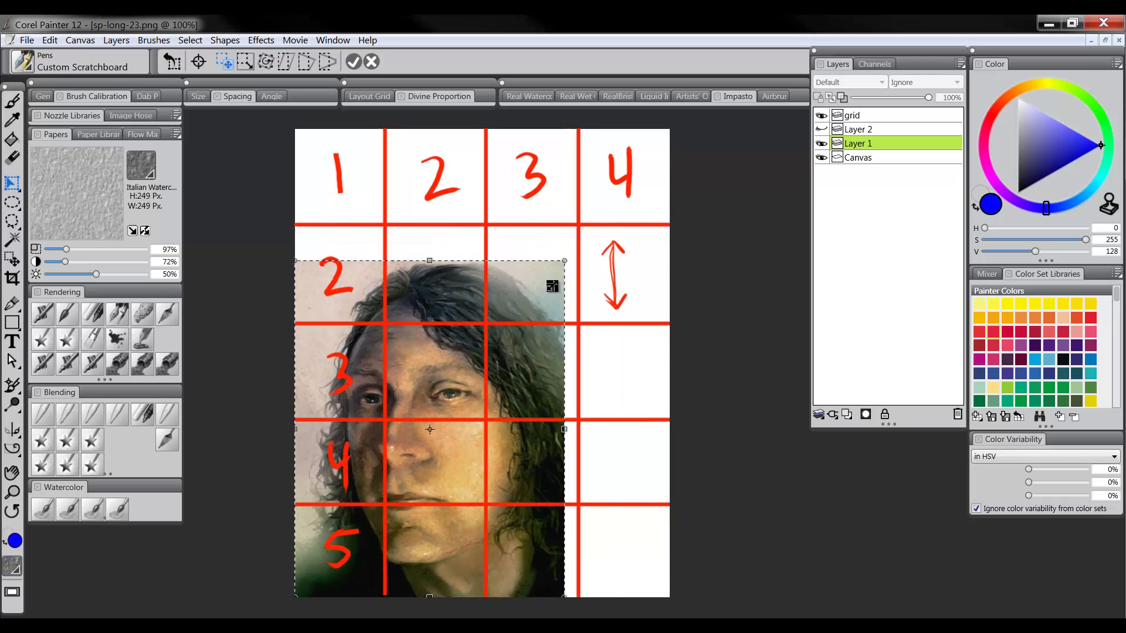
{"action": "left_click_drag", "start_coordinate": [647, 200], "coordinate": [689, 136]}
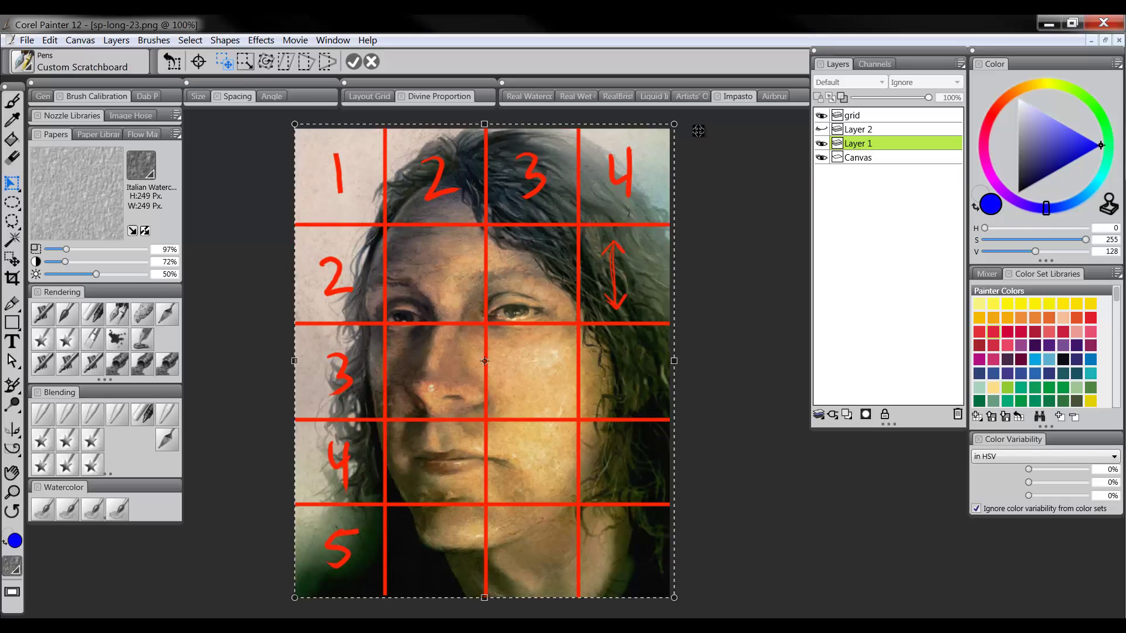